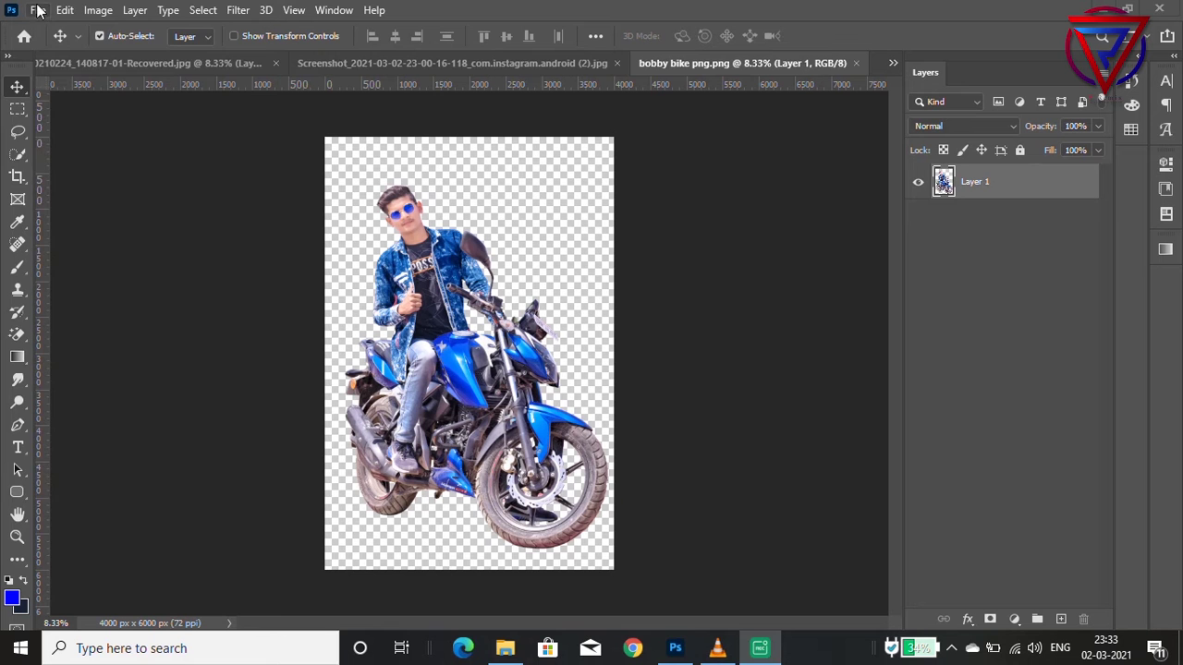
Create a new document from the Android 1080p preset, 1080 x 1920 px, with the resolution set to 300 pixels/inch
{"action": "left_click", "coordinate": [98, 10]}
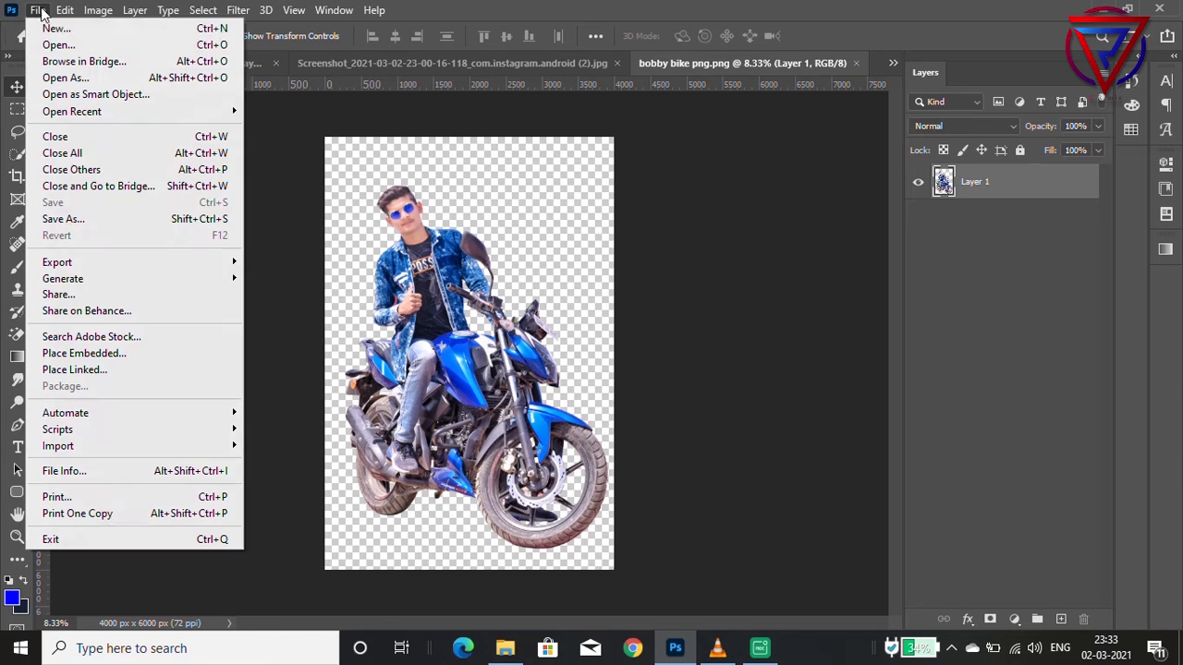
{"action": "left_click", "coordinate": [44, 25]}
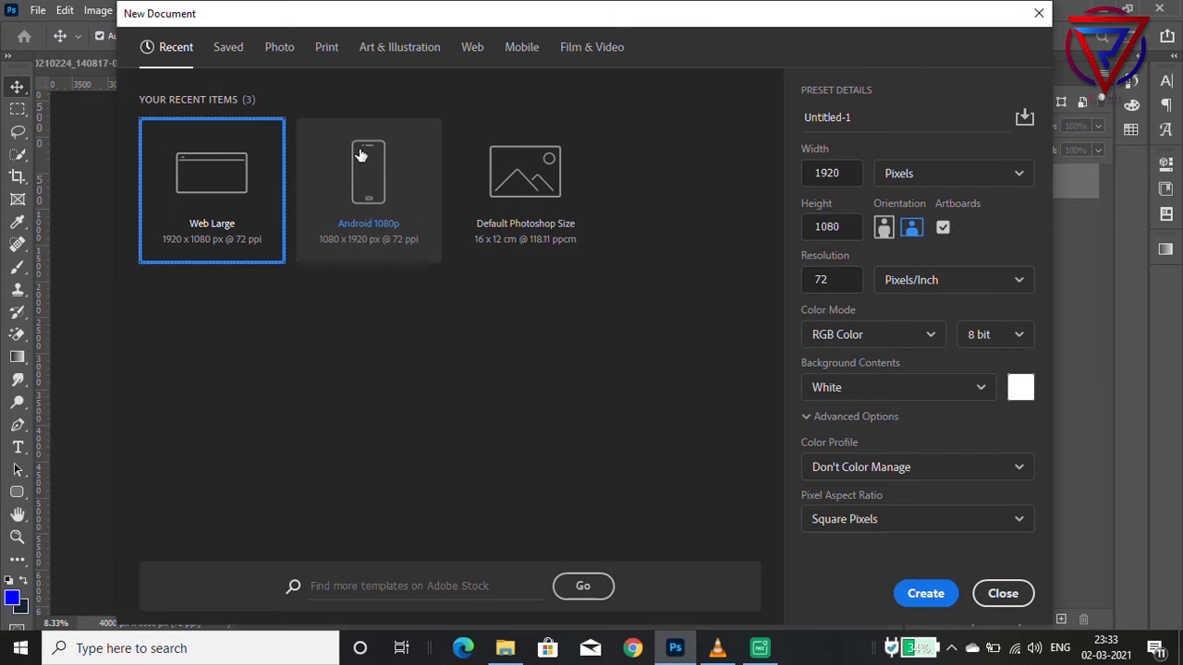
{"action": "left_click", "coordinate": [361, 166]}
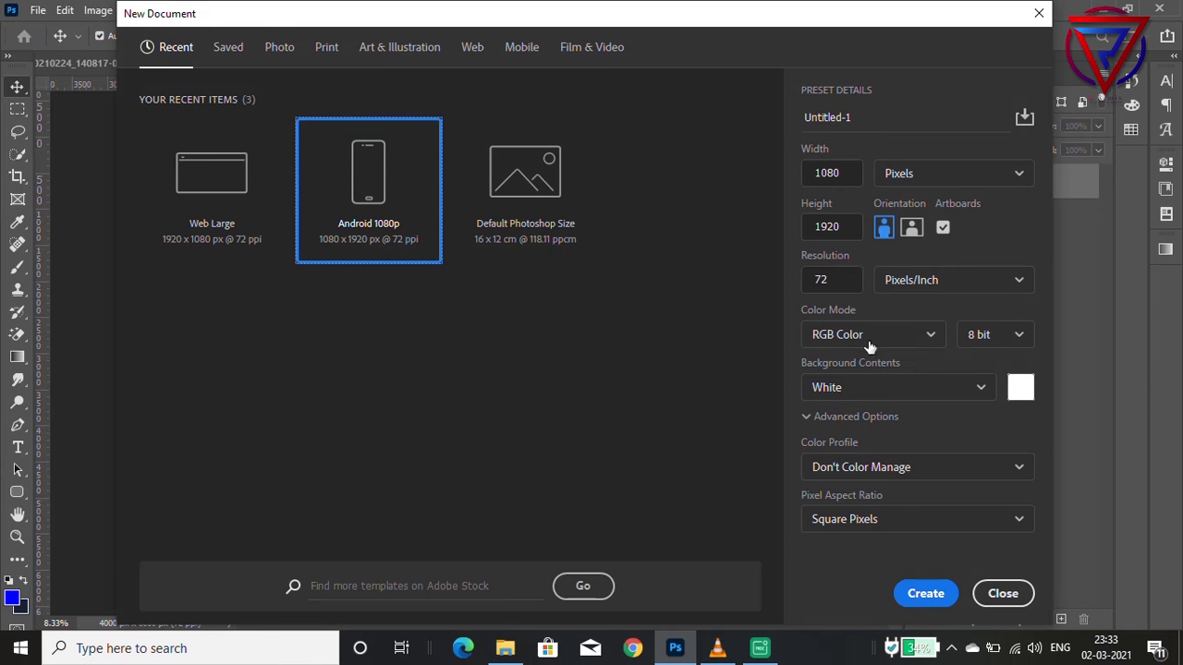
{"action": "left_click", "coordinate": [848, 287]}
{"action": "type", "text": "300"}
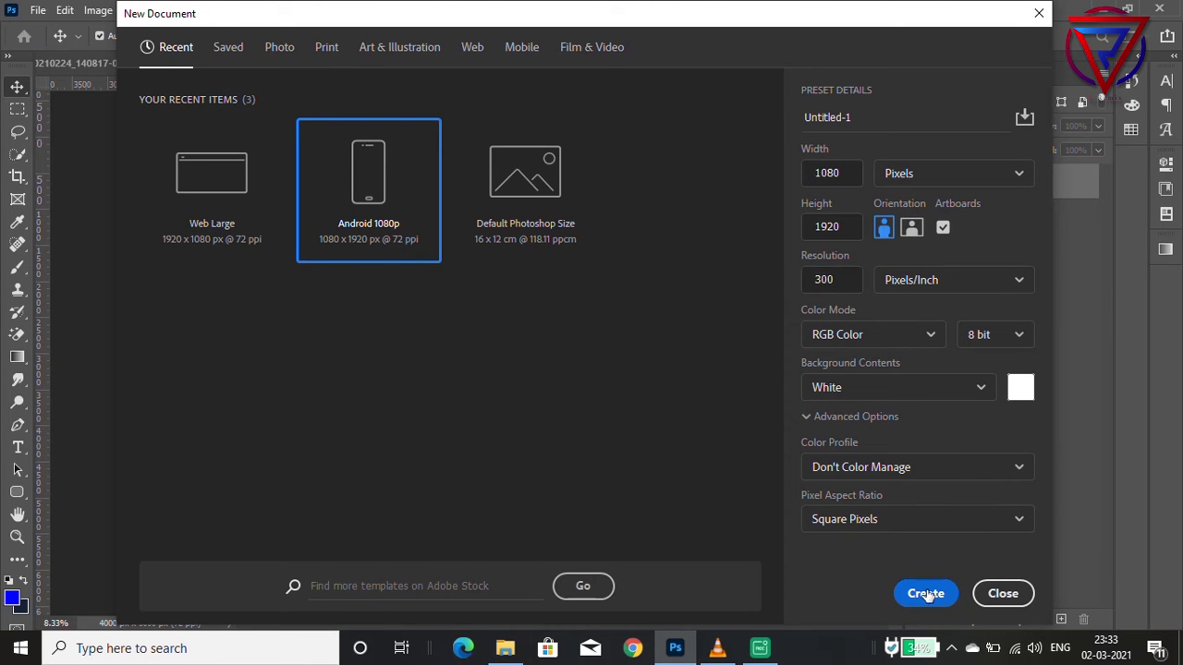
{"action": "left_click", "coordinate": [926, 594]}
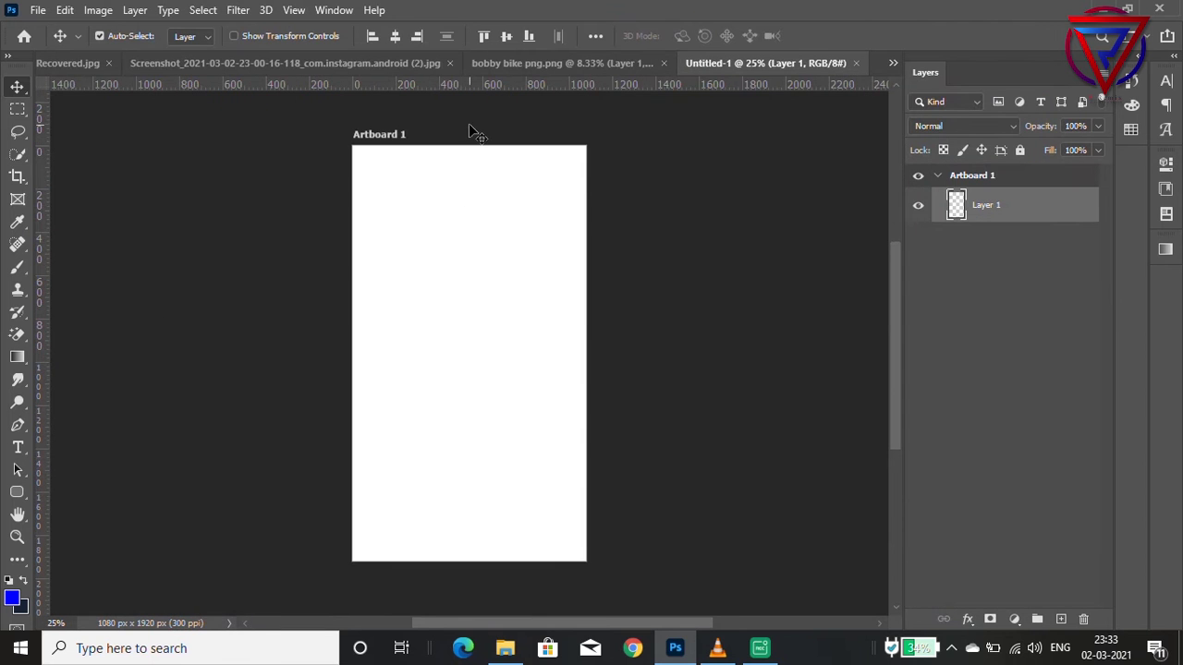
Crop the Instagram screenshot to remove the phone's status bar above and the system navigation bar below
{"action": "left_click", "coordinate": [379, 61]}
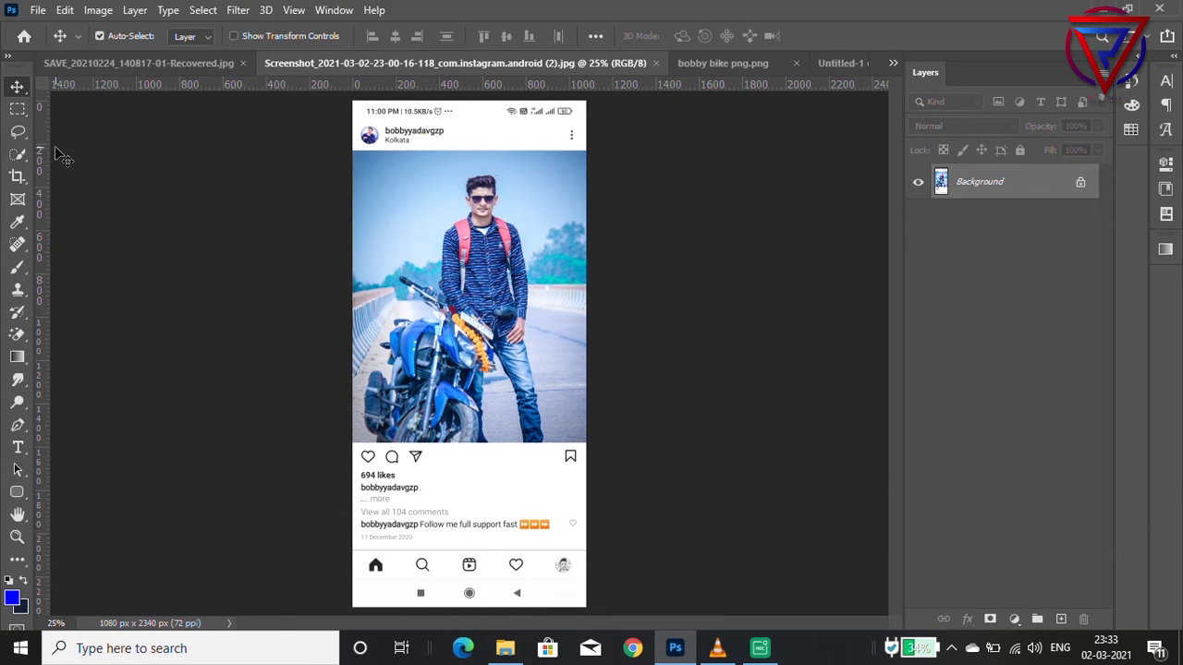
{"action": "left_click", "coordinate": [17, 175]}
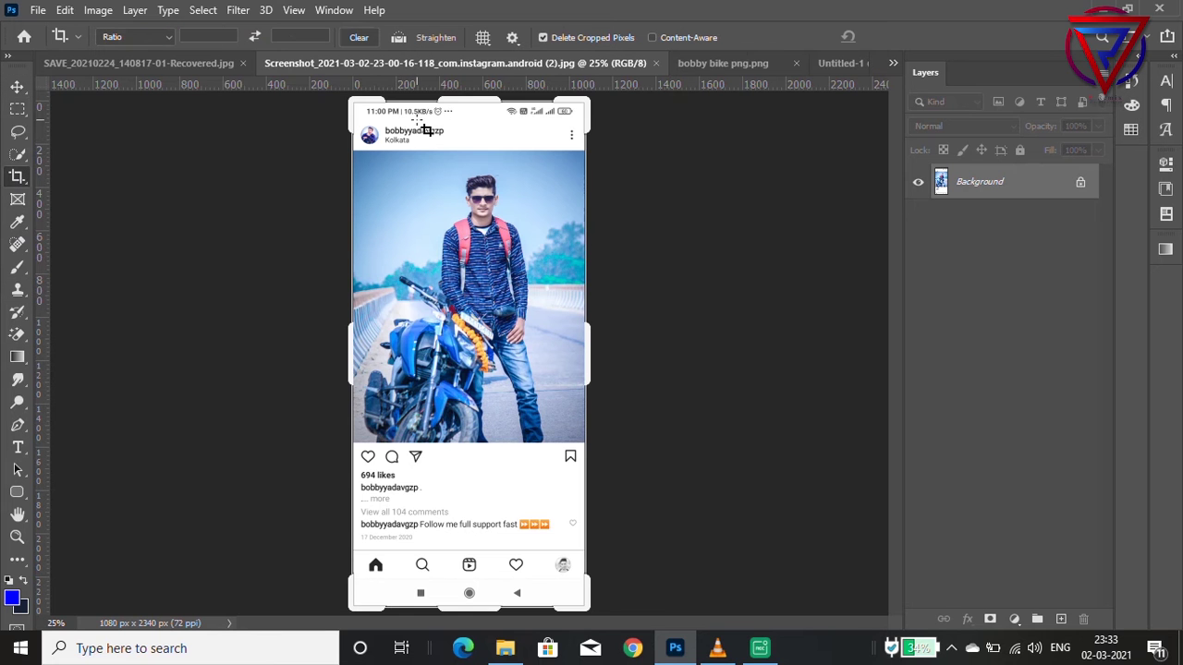
{"action": "left_click_drag", "start_coordinate": [467, 103], "coordinate": [466, 110]}
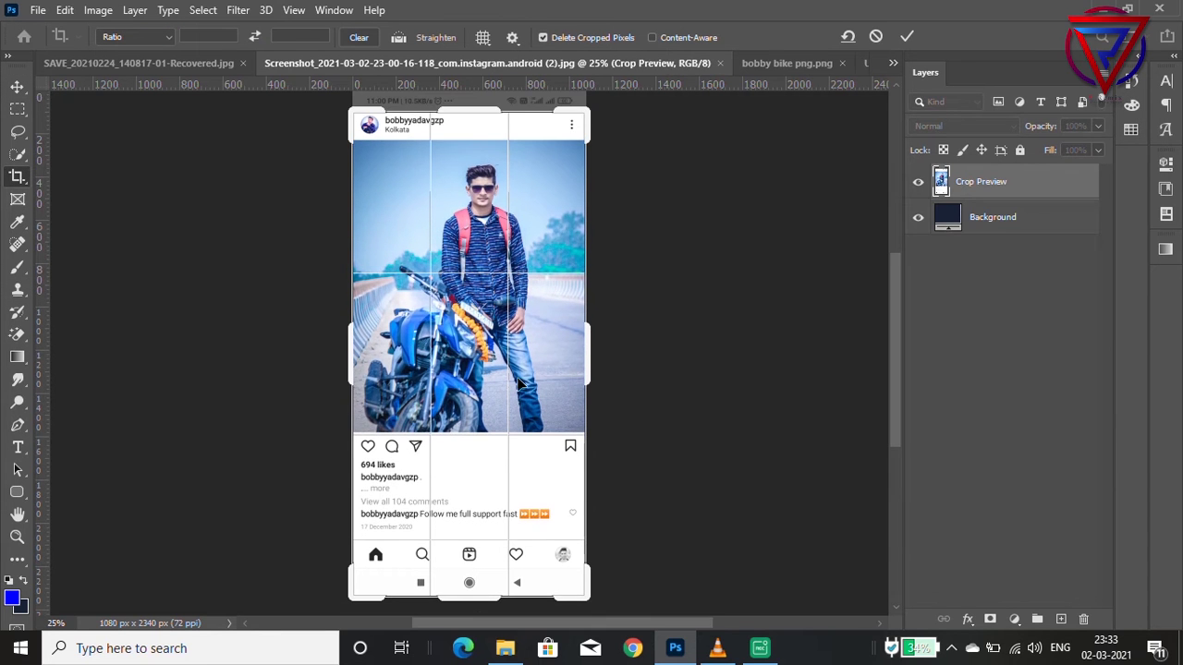
{"action": "mouse_move", "coordinate": [482, 602]}
{"action": "left_mouse_down"}
{"action": "mouse_move", "coordinate": [471, 624]}
{"action": "mouse_move", "coordinate": [477, 587]}
{"action": "left_mouse_up"}
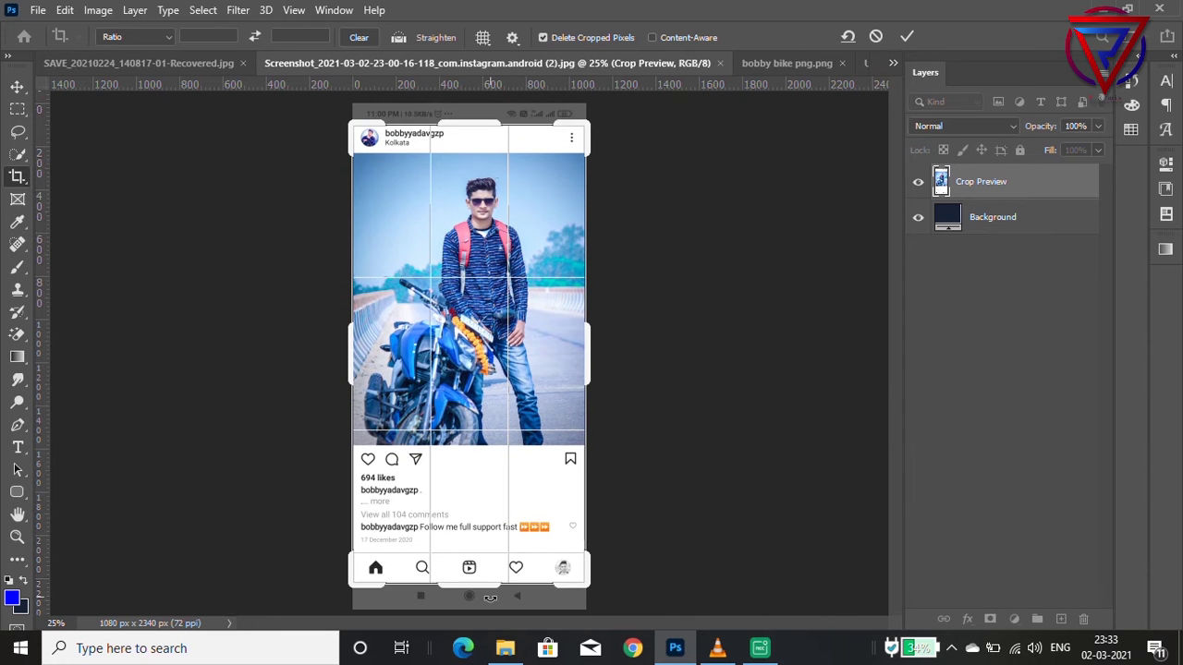
{"action": "key", "text": "Return"}
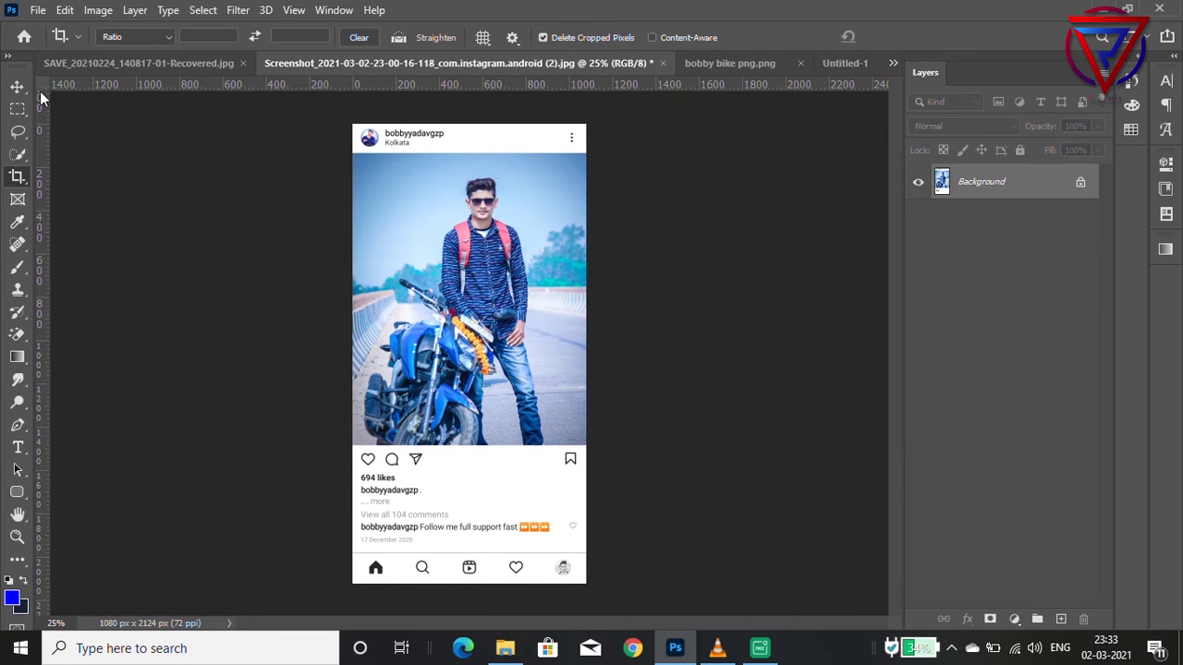
Convert the screenshot's Background into a regular layer and move a copy of it into the Untitled-1 document
{"action": "left_click", "coordinate": [16, 86]}
{"action": "double_click", "coordinate": [981, 196]}
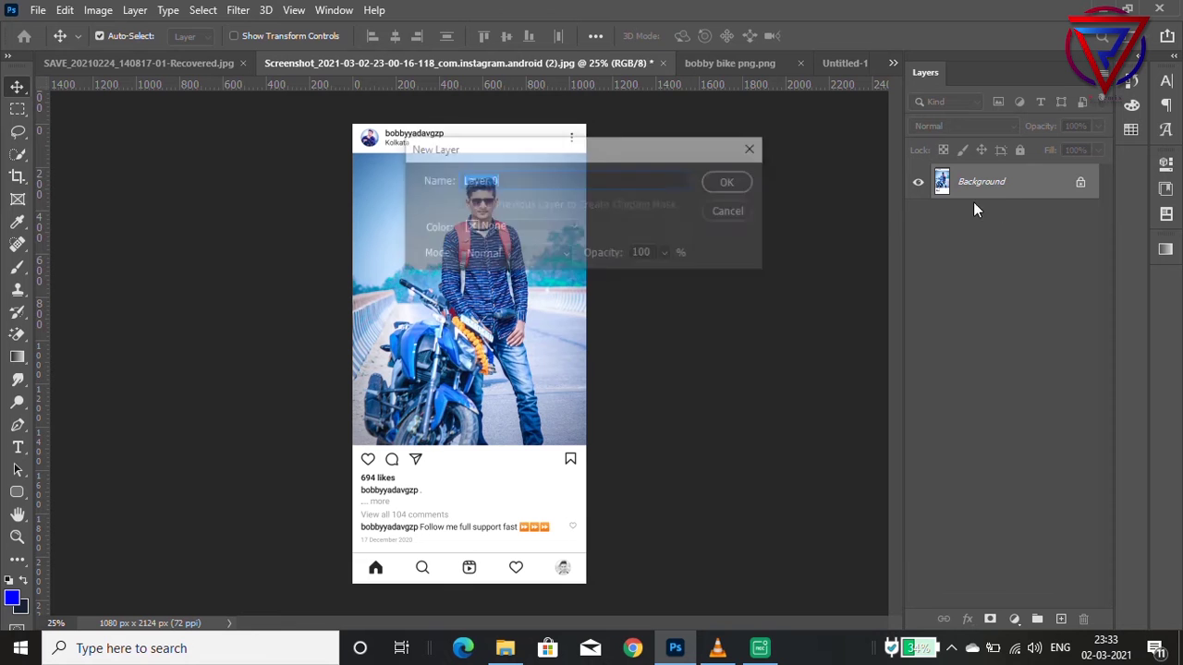
{"action": "left_click", "coordinate": [753, 187]}
{"action": "left_click_drag", "start_coordinate": [533, 259], "coordinate": [494, 250]}
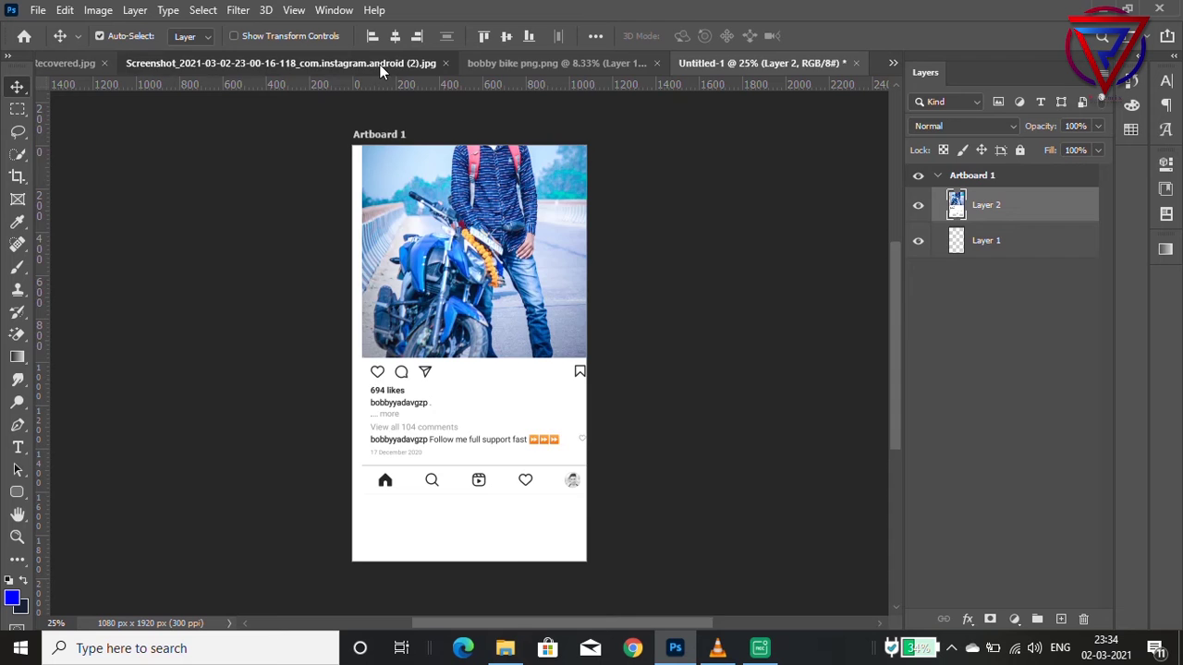
Close the original Instagram screenshot document without saving its changes
{"action": "left_click", "coordinate": [430, 62]}
{"action": "left_click", "coordinate": [700, 63]}
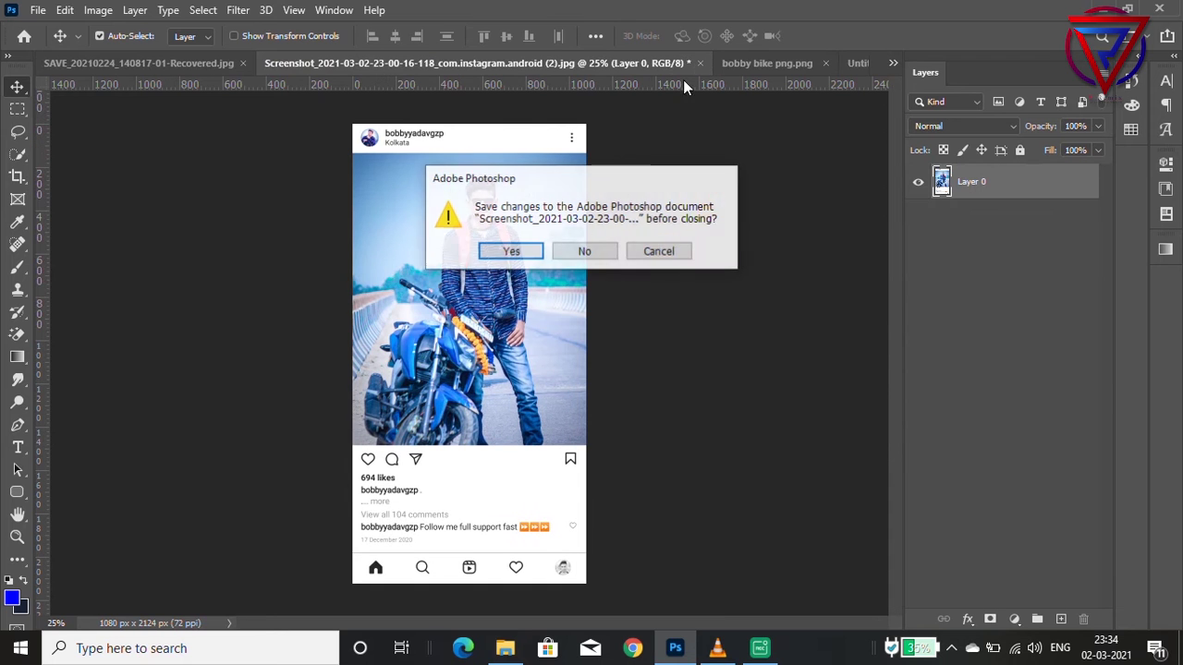
{"action": "left_click", "coordinate": [584, 251]}
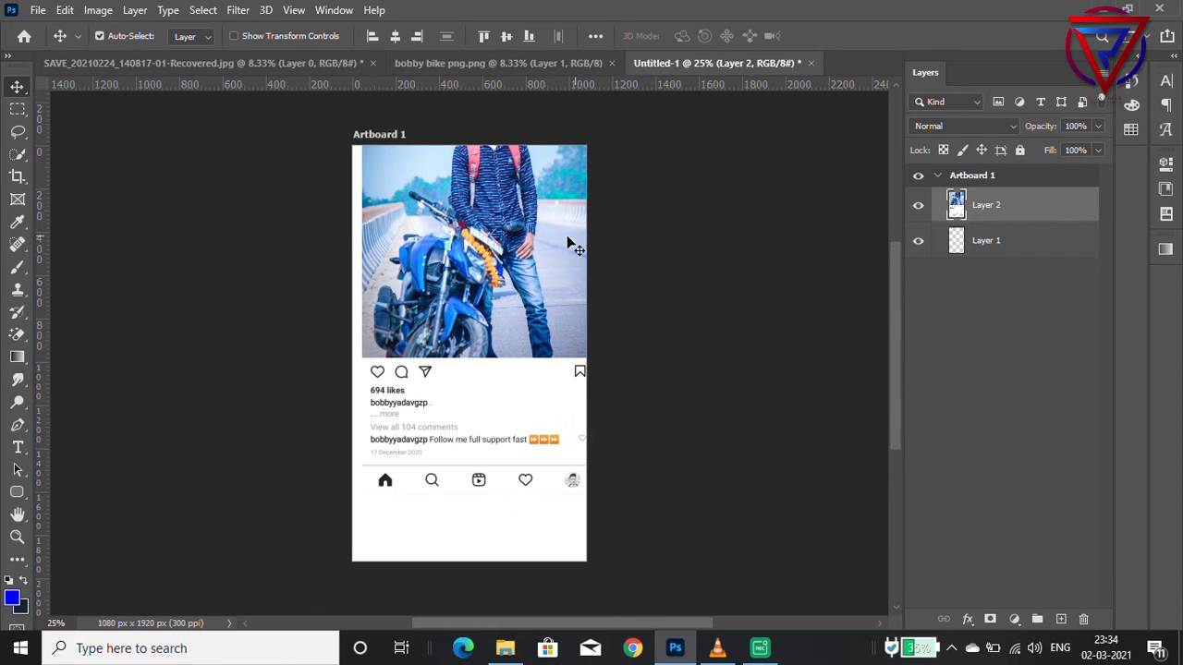
Align the screenshot layer with the artboard and transform it to fit the full 1080 x 1920 px area
{"action": "left_click_drag", "start_coordinate": [499, 314], "coordinate": [484, 371]}
{"action": "scroll", "coordinate": [474, 277], "scroll_direction": "down", "scroll_amount": 2}
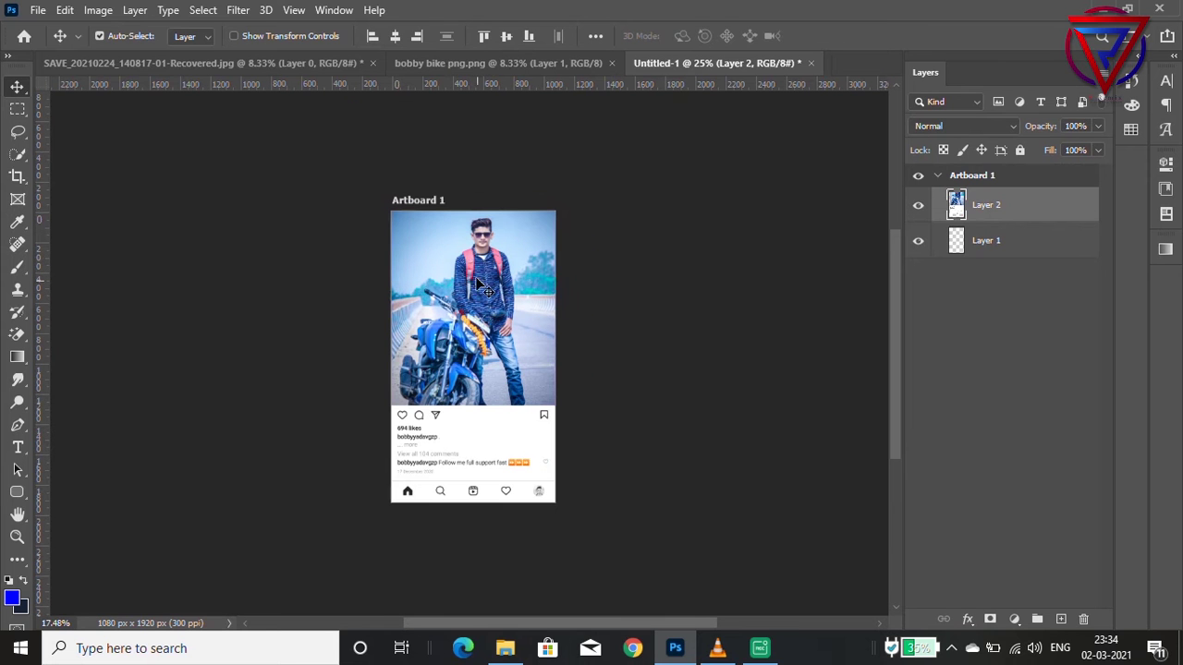
{"action": "key", "text": "ctrl+t"}
{"action": "left_click_drag", "start_coordinate": [472, 180], "coordinate": [473, 211]}
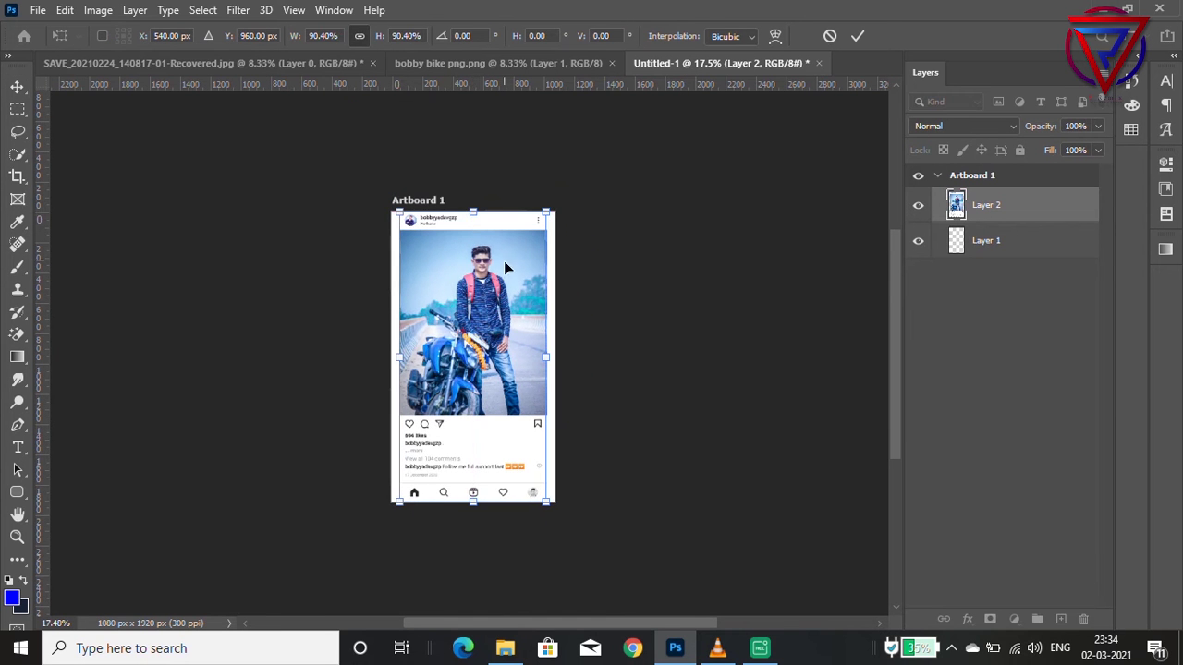
{"action": "scroll", "coordinate": [503, 261], "scroll_direction": "up", "scroll_amount": 2}
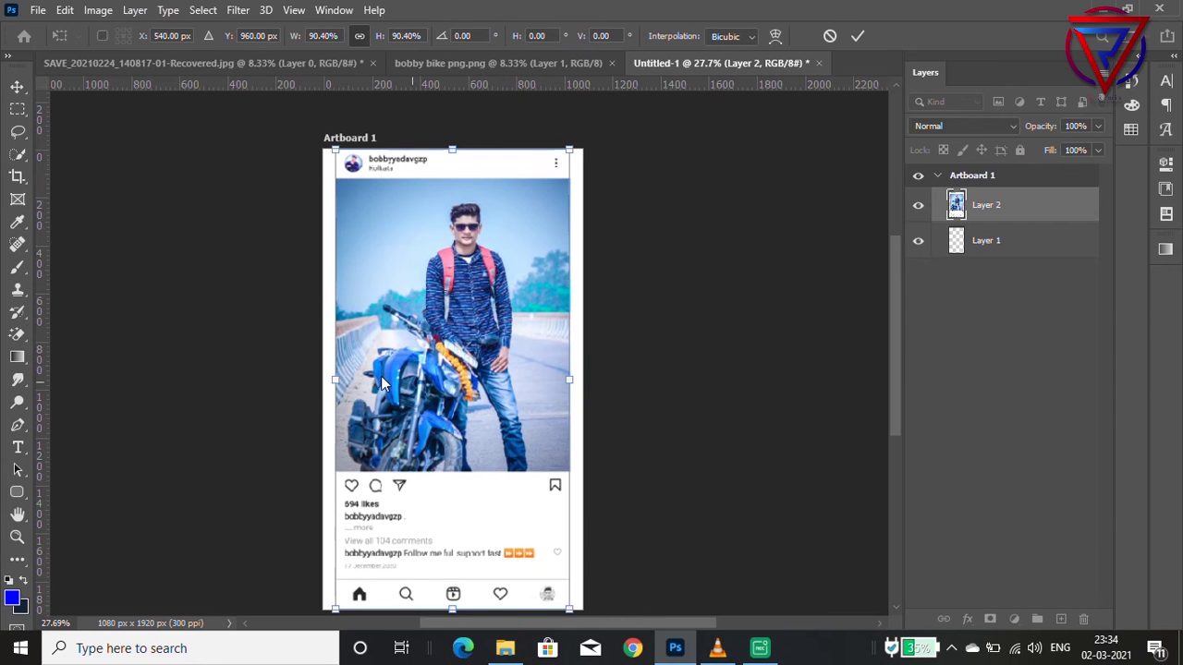
{"action": "left_click_drag", "start_coordinate": [333, 379], "coordinate": [322, 379]}
{"action": "left_click_drag", "start_coordinate": [570, 378], "coordinate": [581, 381]}
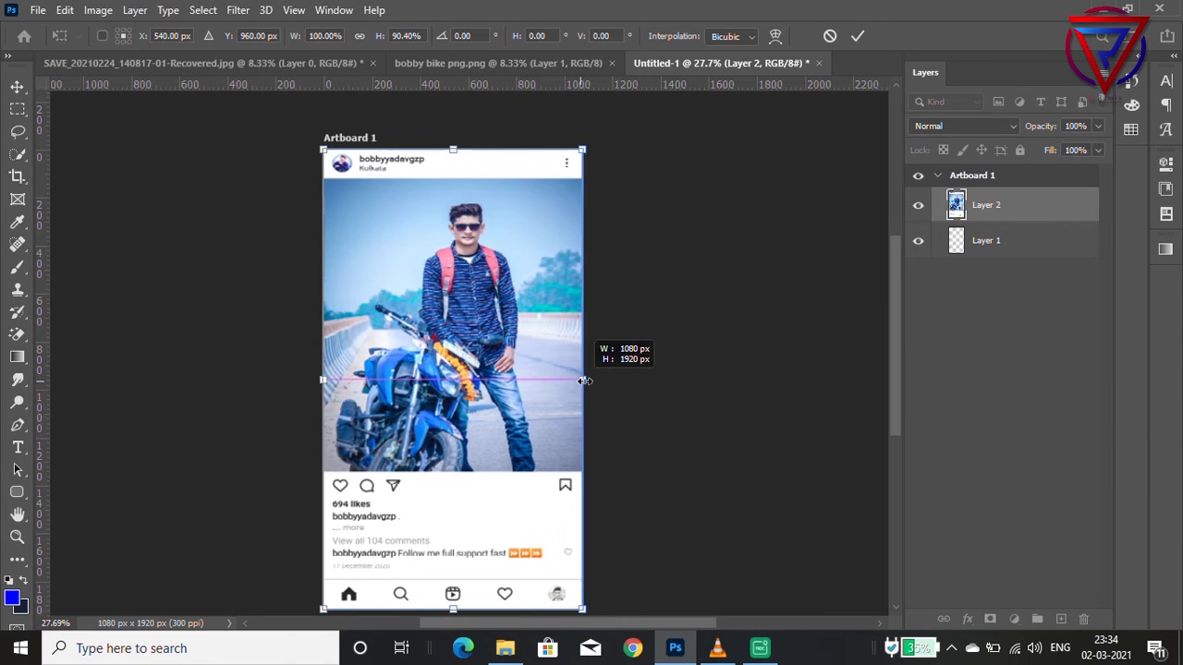
{"action": "key", "text": "Return"}
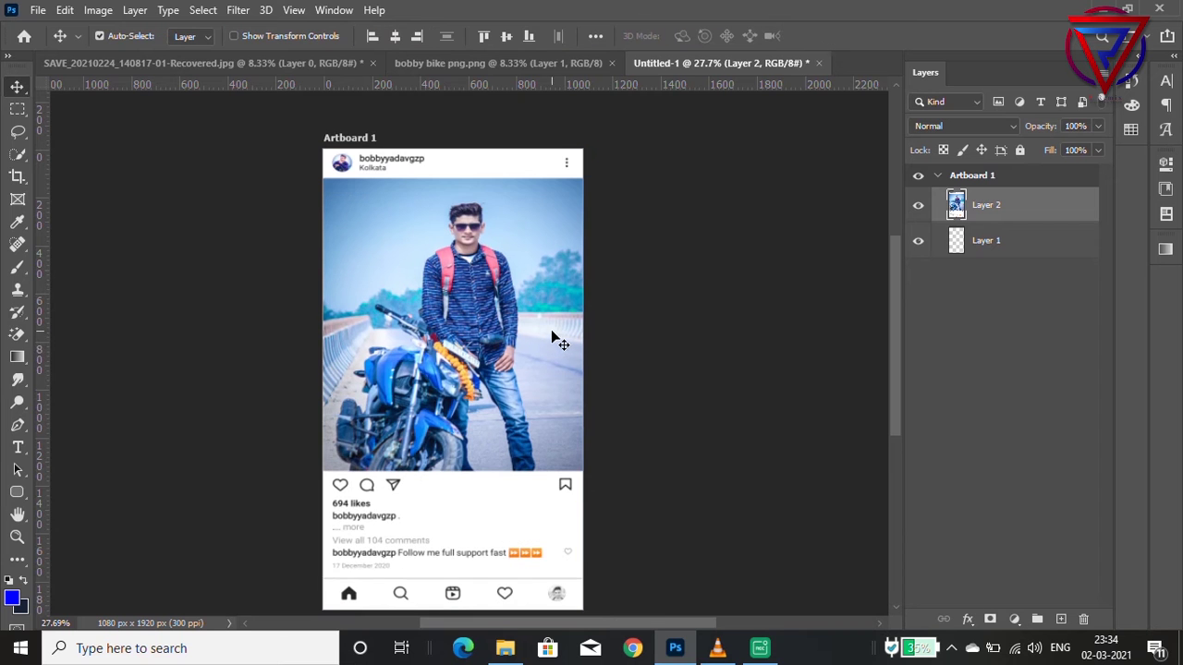
{"action": "scroll", "coordinate": [571, 325], "scroll_direction": "down", "scroll_amount": 3}
{"action": "scroll", "coordinate": [554, 323], "scroll_direction": "up", "scroll_amount": 2}
{"action": "scroll", "coordinate": [449, 347], "scroll_direction": "up", "scroll_amount": 2}
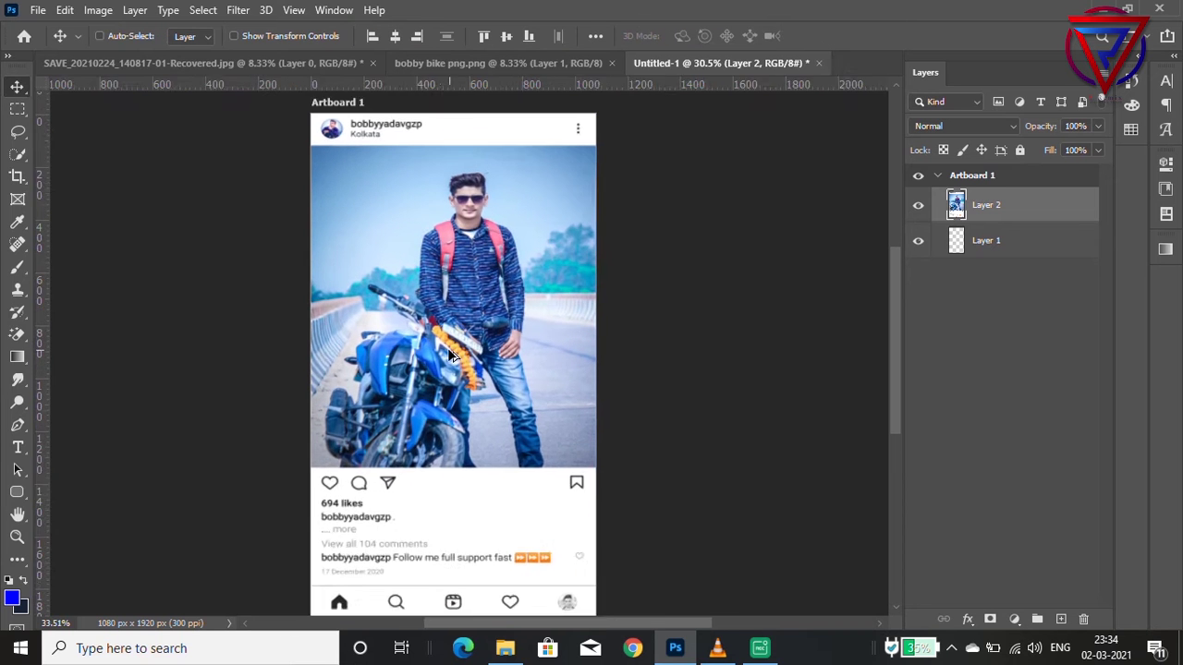
{"action": "scroll", "coordinate": [453, 354], "scroll_direction": "down", "scroll_amount": 1}
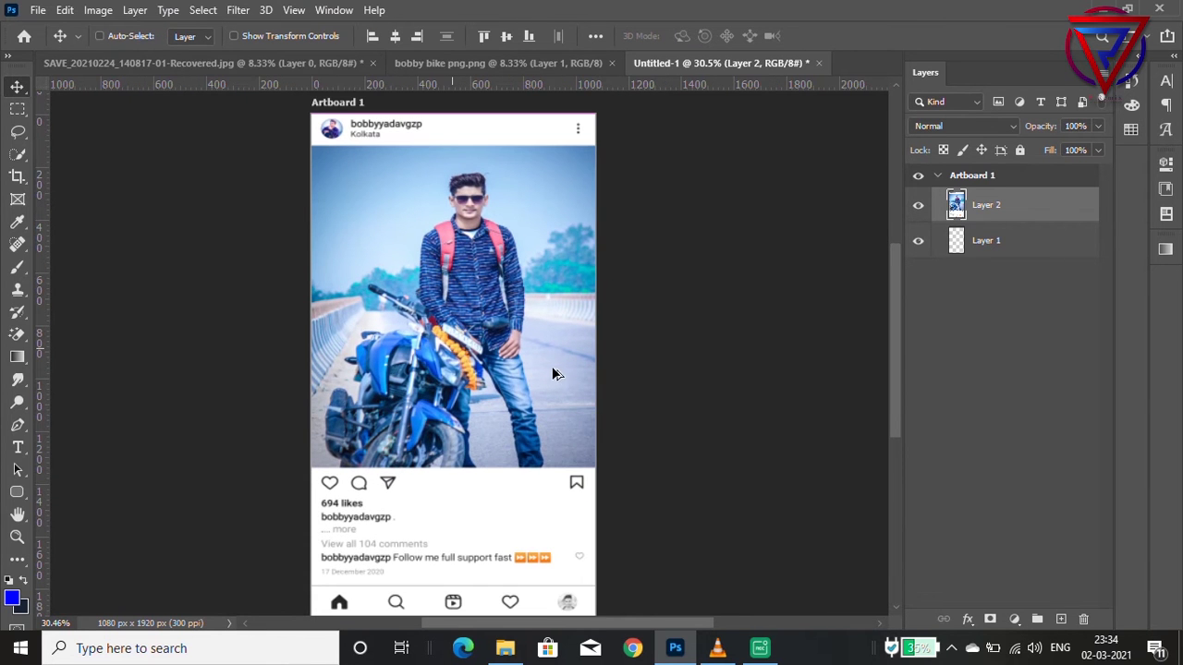
Copy the full bike photo from the SAVE_20210224_140817-01-Recovered.jpg document onto the artboard in Untitled-1
{"action": "left_click", "coordinate": [503, 62]}
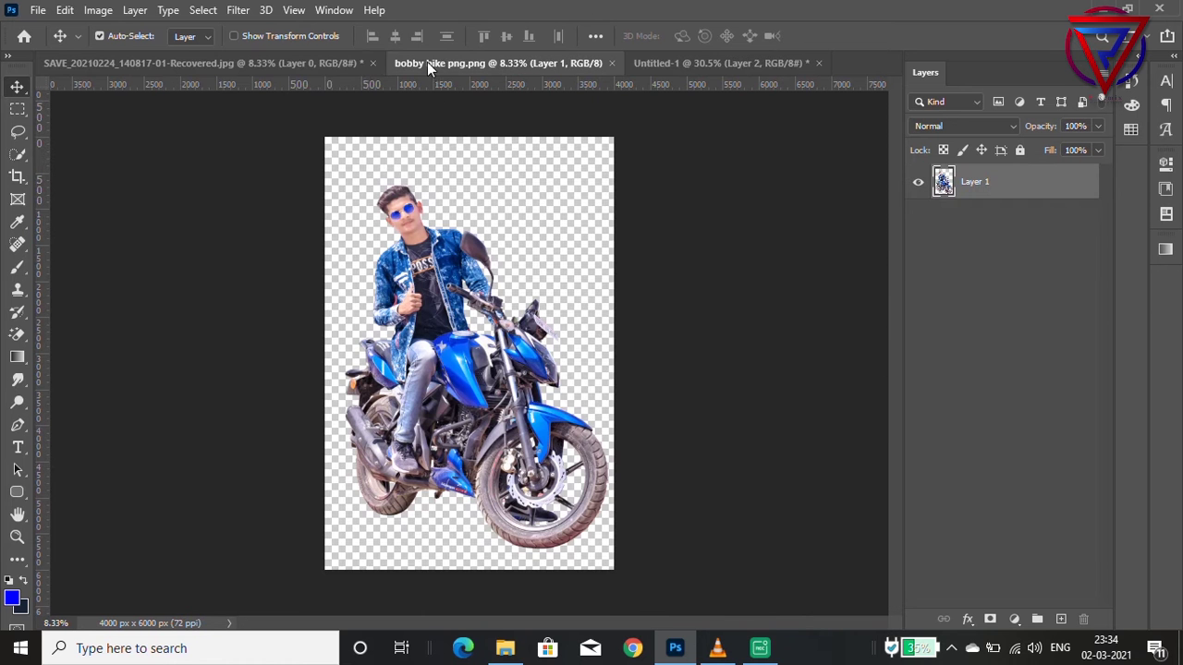
{"action": "left_click", "coordinate": [276, 63]}
{"action": "left_click_drag", "start_coordinate": [459, 289], "coordinate": [660, 83]}
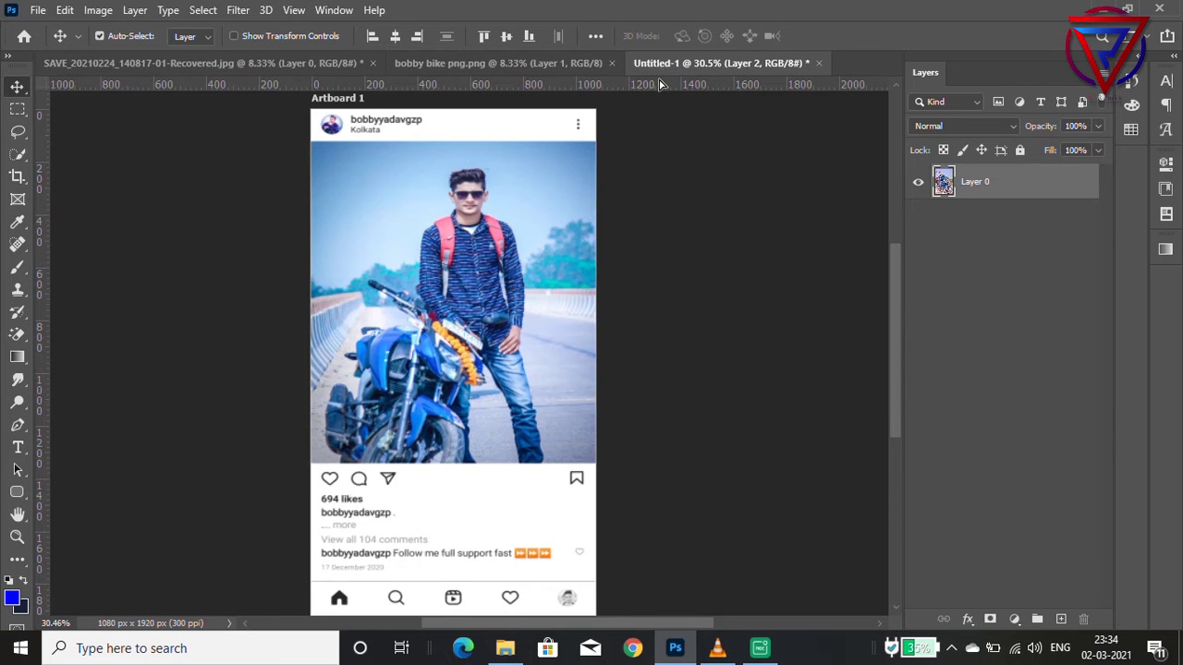
{"action": "left_click_drag", "start_coordinate": [458, 257], "coordinate": [452, 261]}
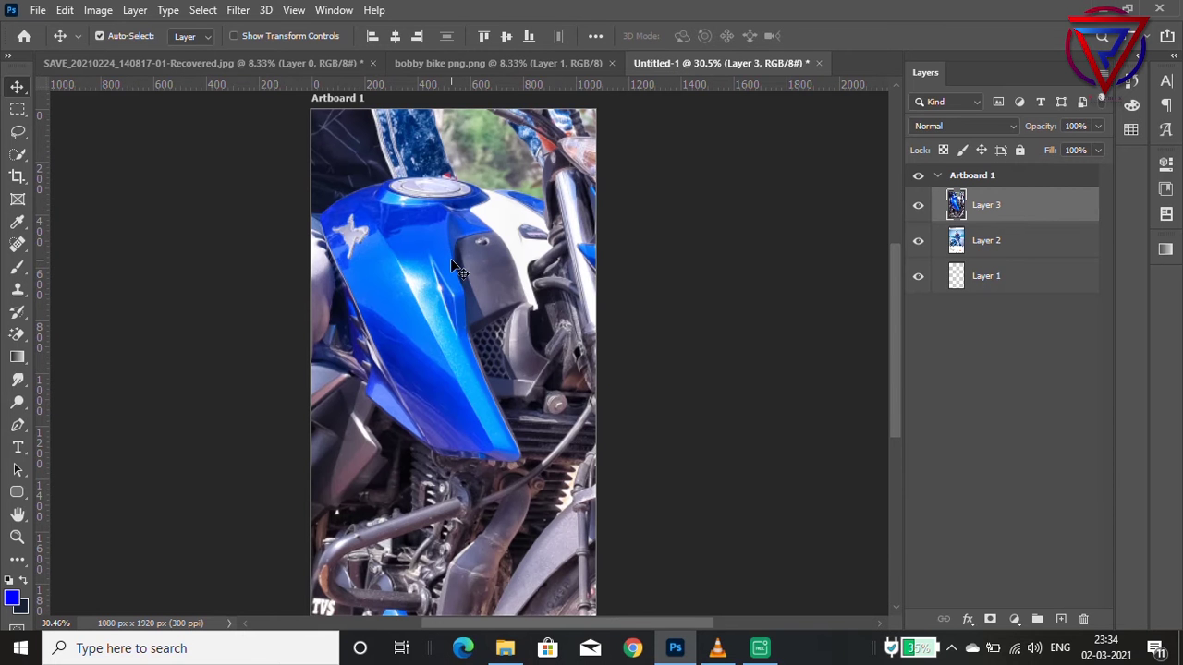
Flip the pasted bike photo horizontally with Free Transform
{"action": "right_click", "coordinate": [451, 260]}
{"action": "key", "text": "Escape"}
{"action": "key", "text": "ctrl+t"}
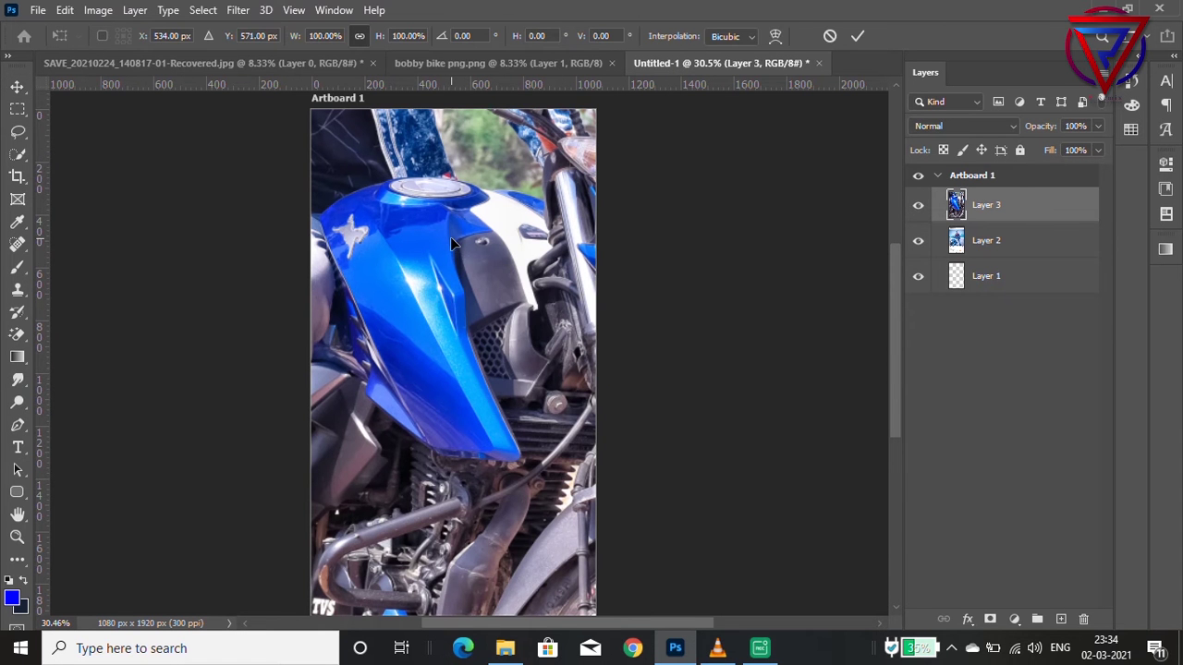
{"action": "right_click", "coordinate": [450, 236]}
{"action": "left_click", "coordinate": [515, 551]}
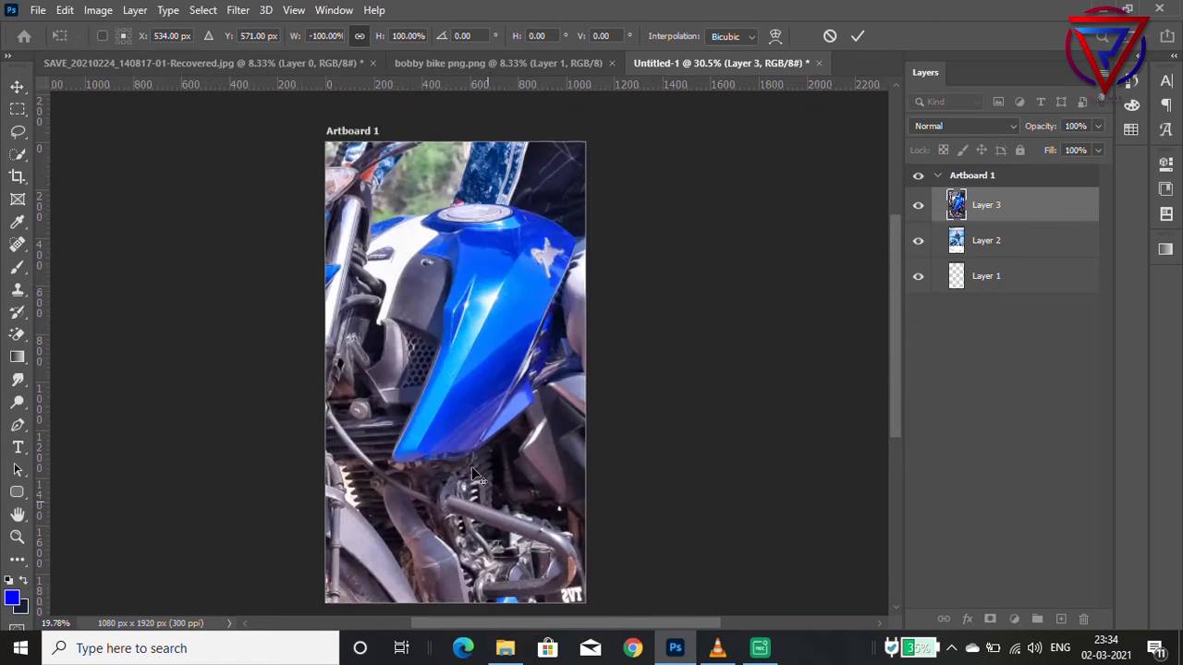
Scale the flipped photo to 24.80% height and 27.00% width so it spans the artboard's width from its upper edge
{"action": "scroll", "coordinate": [473, 477], "scroll_direction": "down", "scroll_amount": 6}
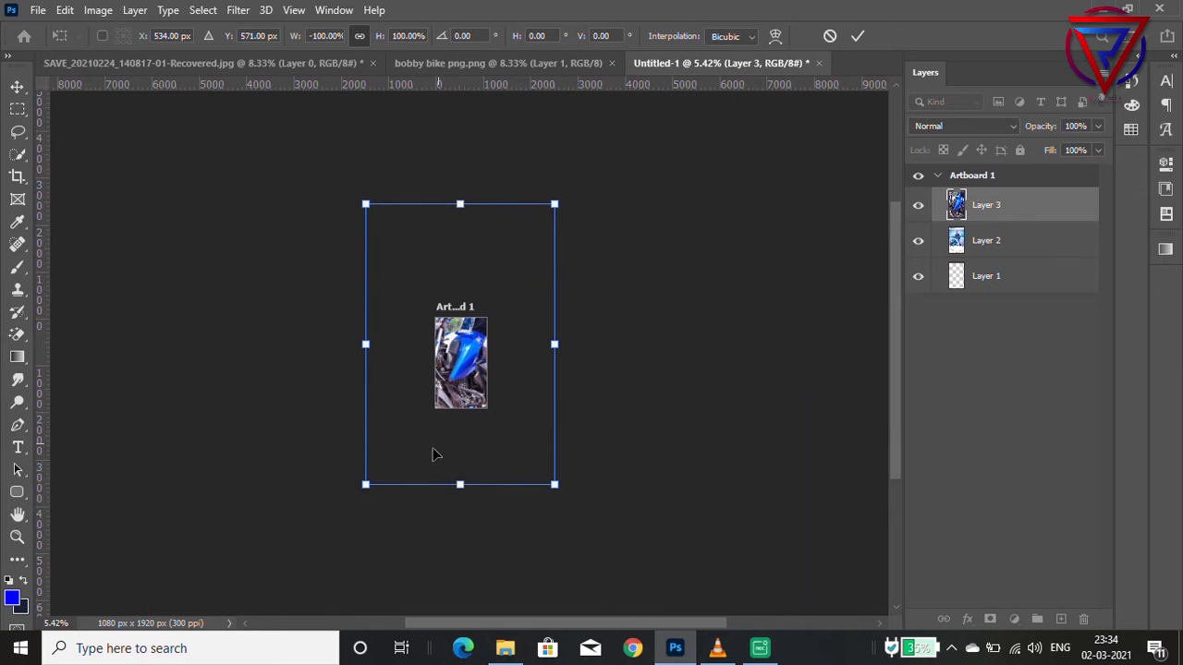
{"action": "left_click_drag", "start_coordinate": [367, 491], "coordinate": [517, 286]}
{"action": "left_click_drag", "start_coordinate": [537, 244], "coordinate": [464, 356]}
{"action": "scroll", "coordinate": [465, 356], "scroll_direction": "up", "scroll_amount": 5}
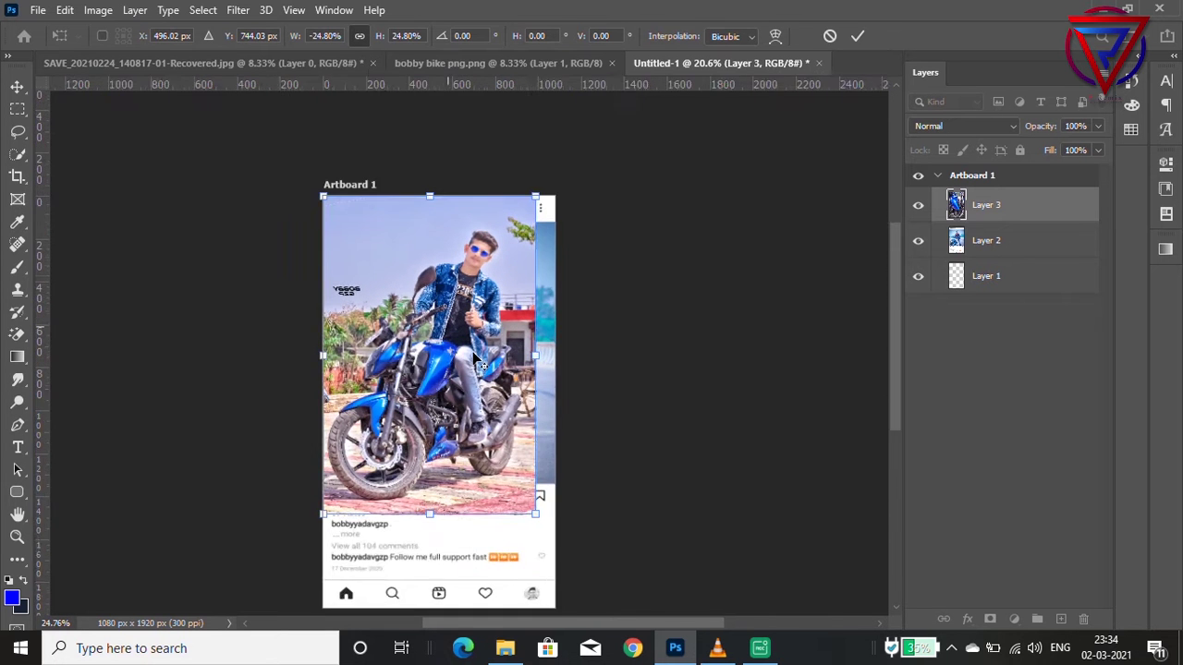
{"action": "left_click_drag", "start_coordinate": [446, 360], "coordinate": [467, 356]}
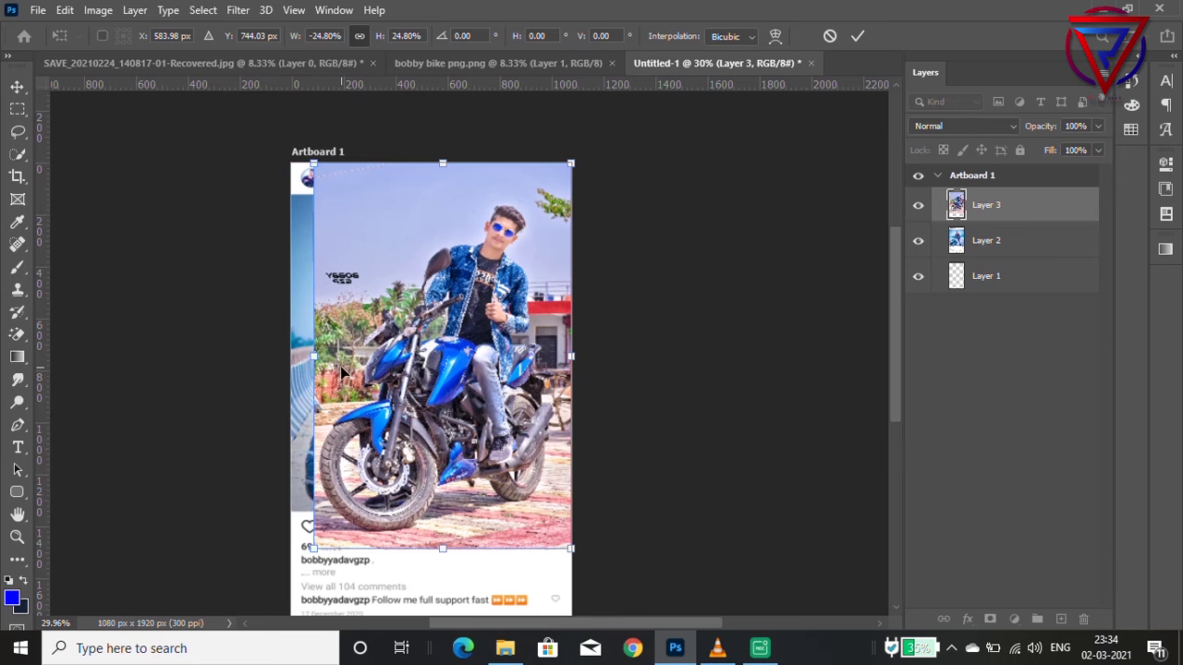
{"action": "left_click_drag", "start_coordinate": [315, 357], "coordinate": [291, 358]}
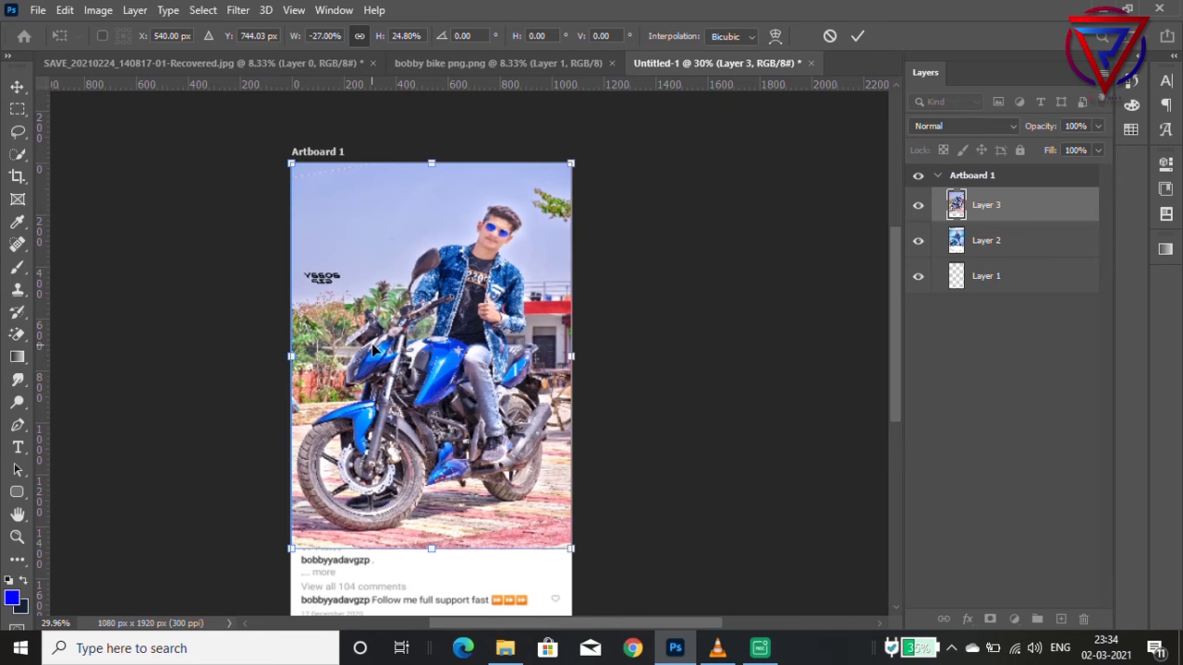
{"action": "key", "text": "Return"}
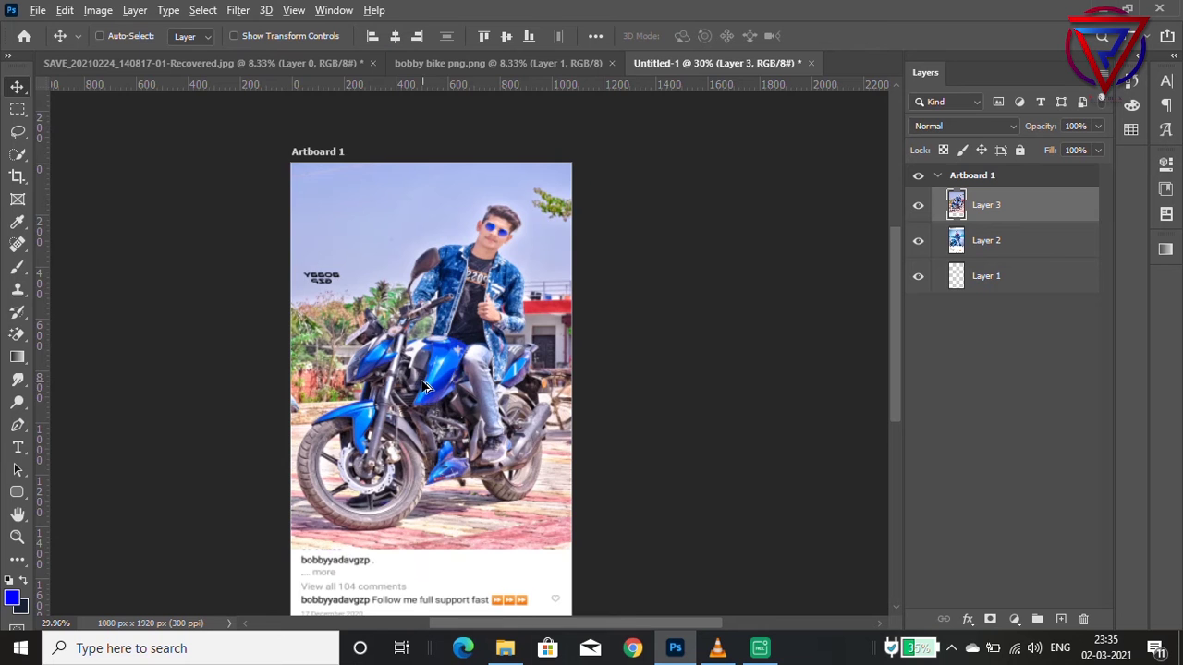
Copy the transparent-background cutout of the rider and bike into Untitled-1 as the uppermost layer
{"action": "scroll", "coordinate": [426, 385], "scroll_direction": "up", "scroll_amount": 1}
{"action": "scroll", "coordinate": [426, 384], "scroll_direction": "down", "scroll_amount": 1}
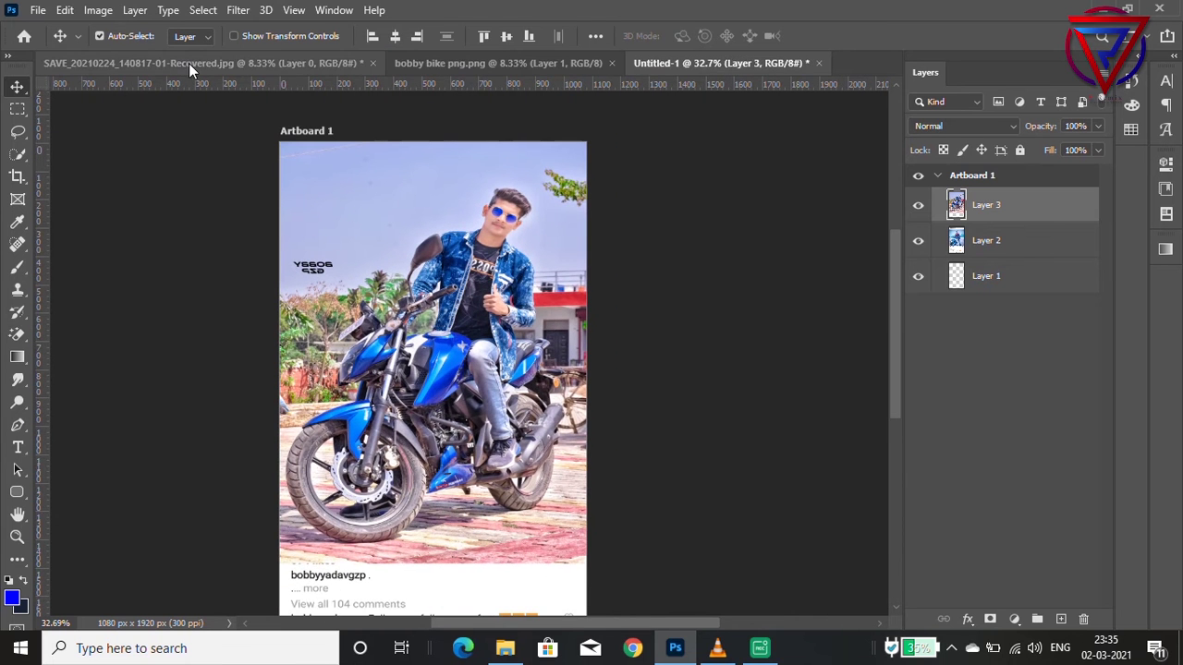
{"action": "left_click", "coordinate": [189, 63]}
{"action": "left_click", "coordinate": [431, 61]}
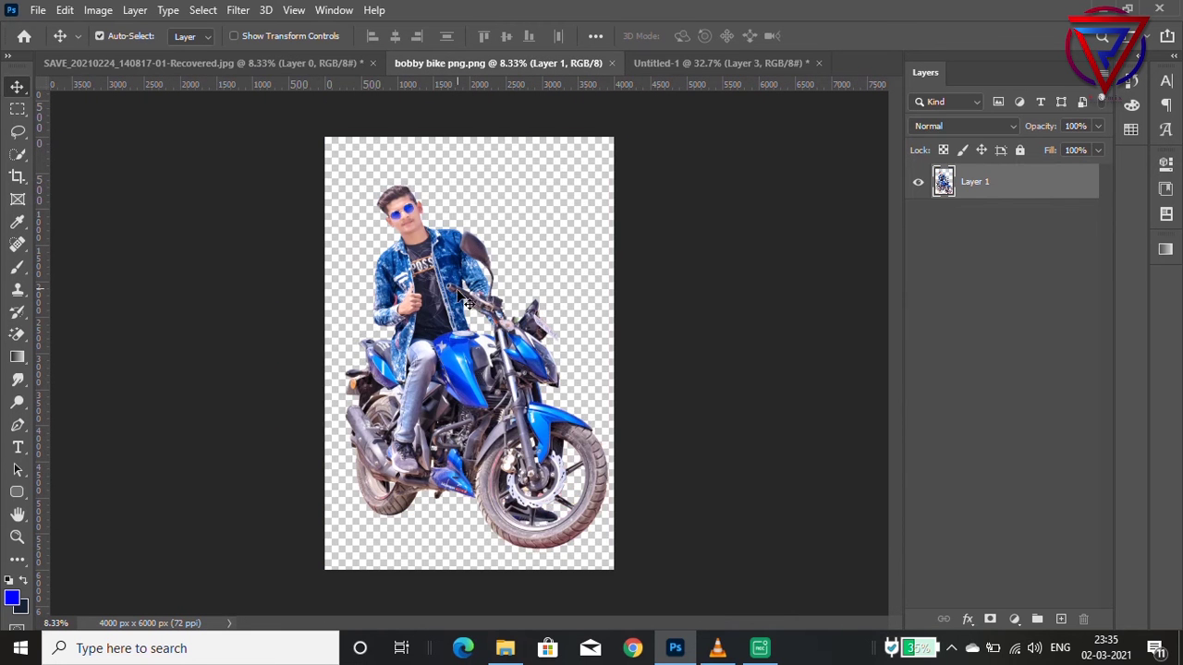
{"action": "left_click_drag", "start_coordinate": [526, 222], "coordinate": [441, 244]}
{"action": "scroll", "coordinate": [441, 244], "scroll_direction": "down", "scroll_amount": 3}
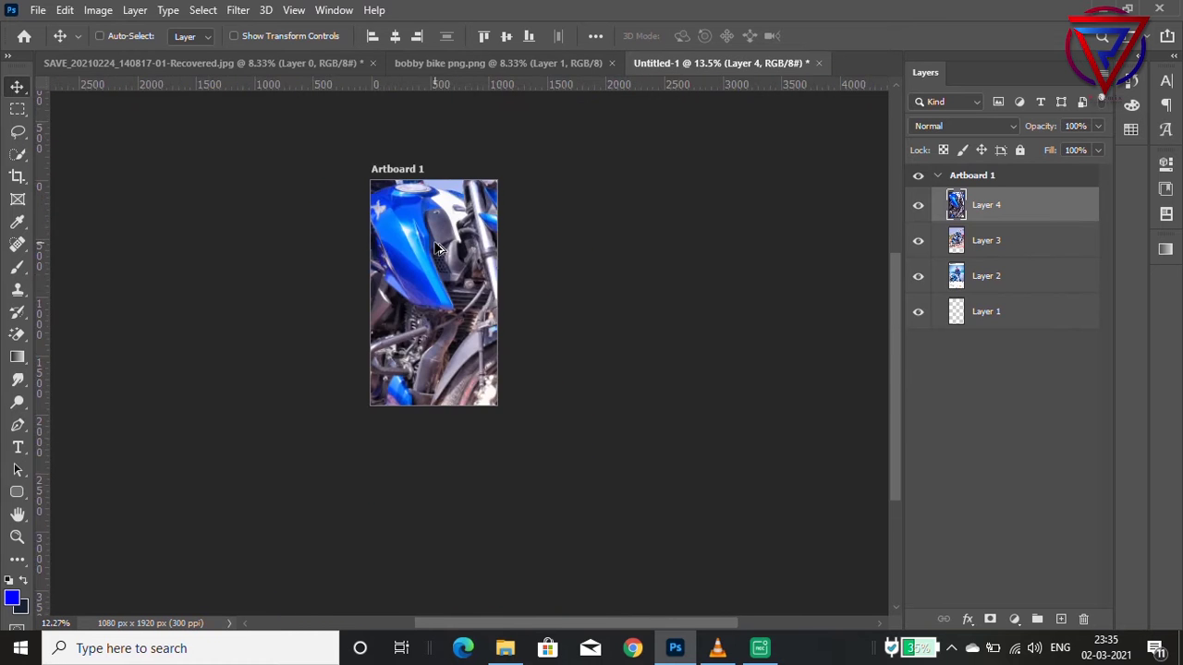
Flip the pasted rider-and-bike cutout on Layer 4 horizontally with Free Transform
{"action": "key", "text": "ctrl+t"}
{"action": "right_click", "coordinate": [441, 247]}
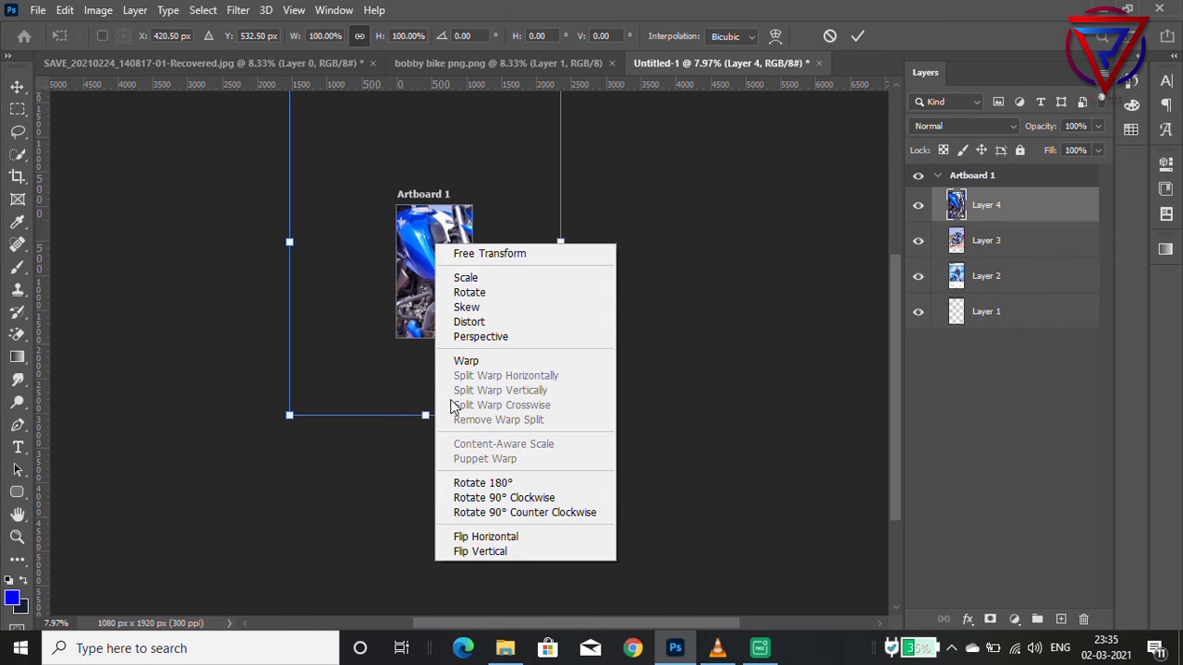
{"action": "left_click", "coordinate": [501, 536]}
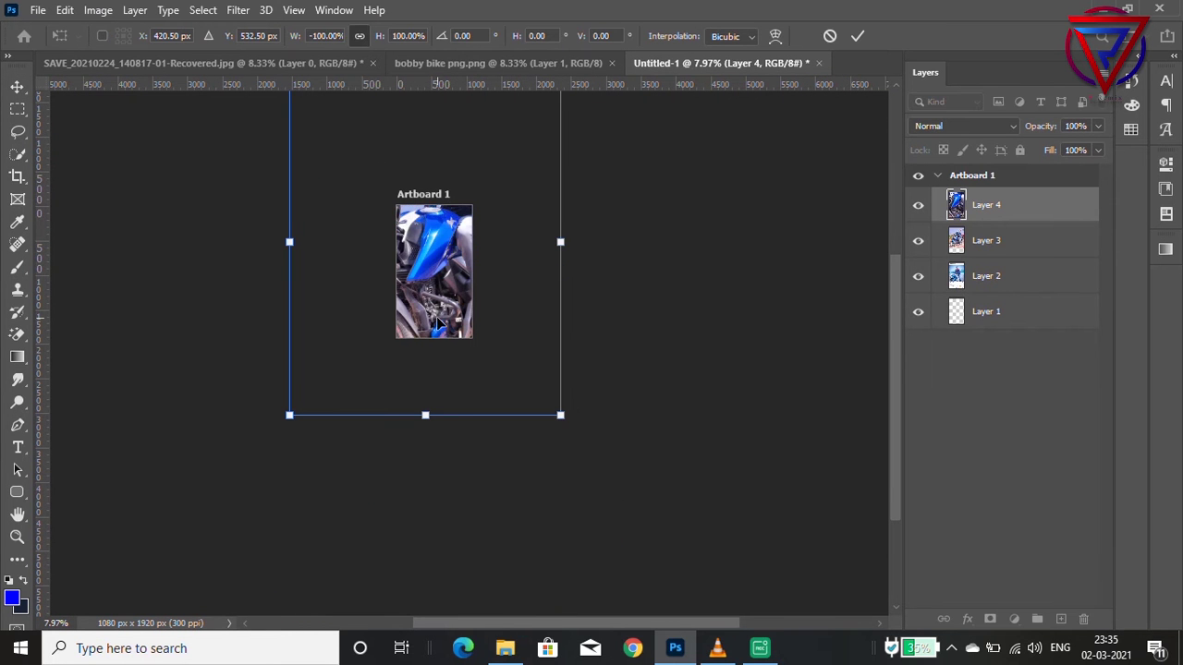
Scale the flipped cutout proportionally to 25.24% and place it over the matching rider and bike in the full photo
{"action": "left_click_drag", "start_coordinate": [290, 416], "coordinate": [450, 260]}
{"action": "scroll", "coordinate": [453, 259], "scroll_direction": "up", "scroll_amount": 3}
{"action": "scroll", "coordinate": [453, 259], "scroll_direction": "up", "scroll_amount": 4}
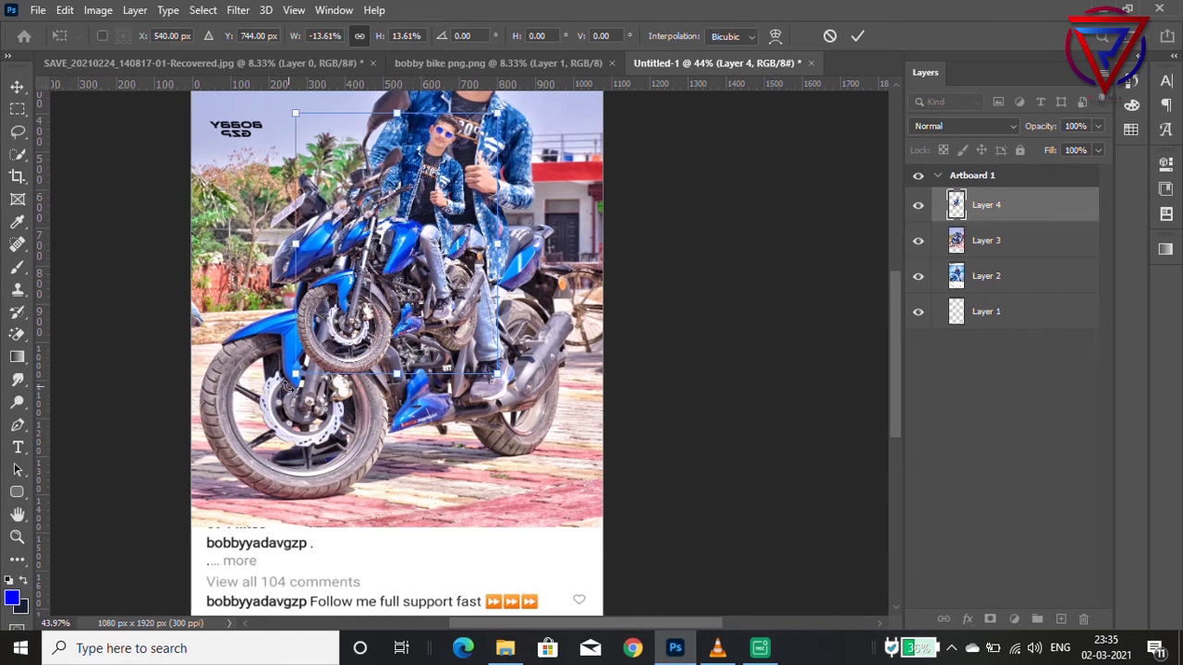
{"action": "left_click_drag", "start_coordinate": [301, 374], "coordinate": [203, 517]}
{"action": "scroll", "coordinate": [358, 362], "scroll_direction": "up", "scroll_amount": 2}
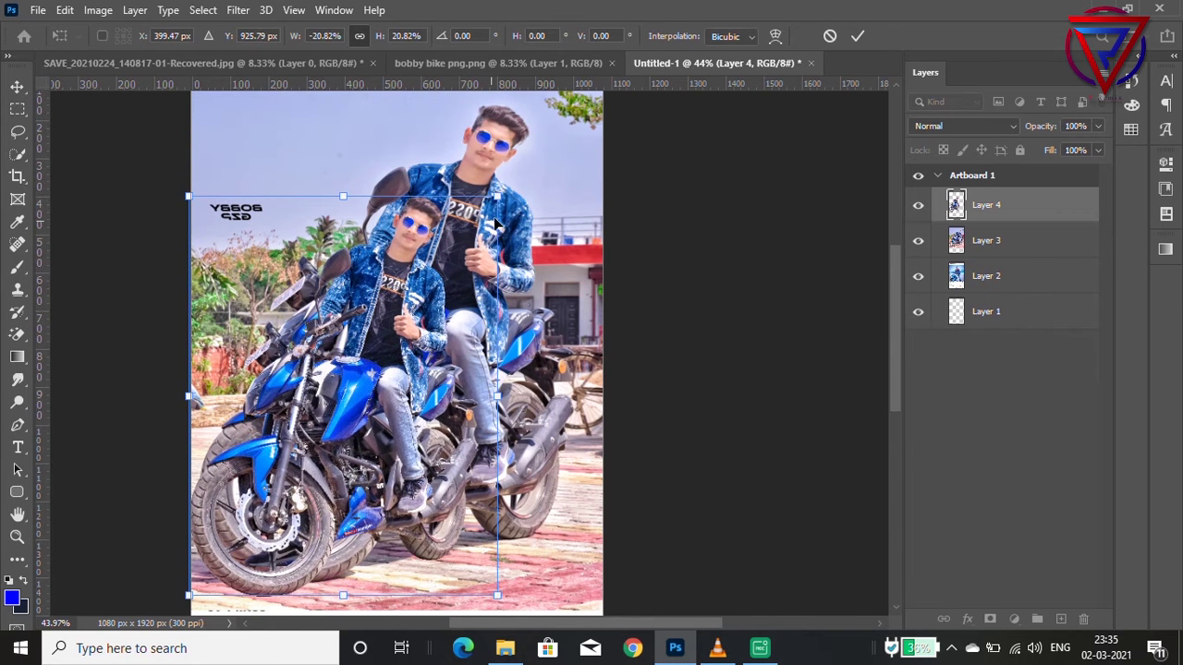
{"action": "left_click_drag", "start_coordinate": [493, 194], "coordinate": [569, 107]}
{"action": "left_click_drag", "start_coordinate": [446, 249], "coordinate": [475, 242]}
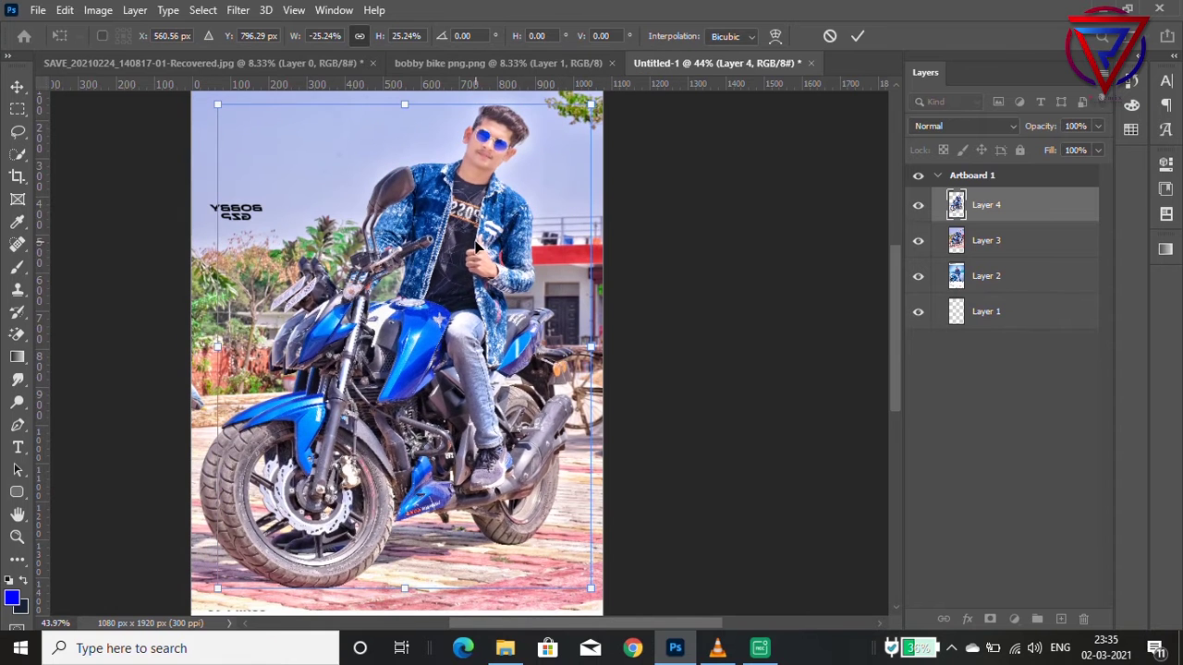
Stretch the cutout to 27.33% width and shift it so it lines up with the rider and bike on Layer 3
{"action": "left_click_drag", "start_coordinate": [214, 348], "coordinate": [200, 347]}
{"action": "scroll", "coordinate": [351, 342], "scroll_direction": "up", "scroll_amount": 2}
{"action": "left_click_drag", "start_coordinate": [414, 330], "coordinate": [425, 330]}
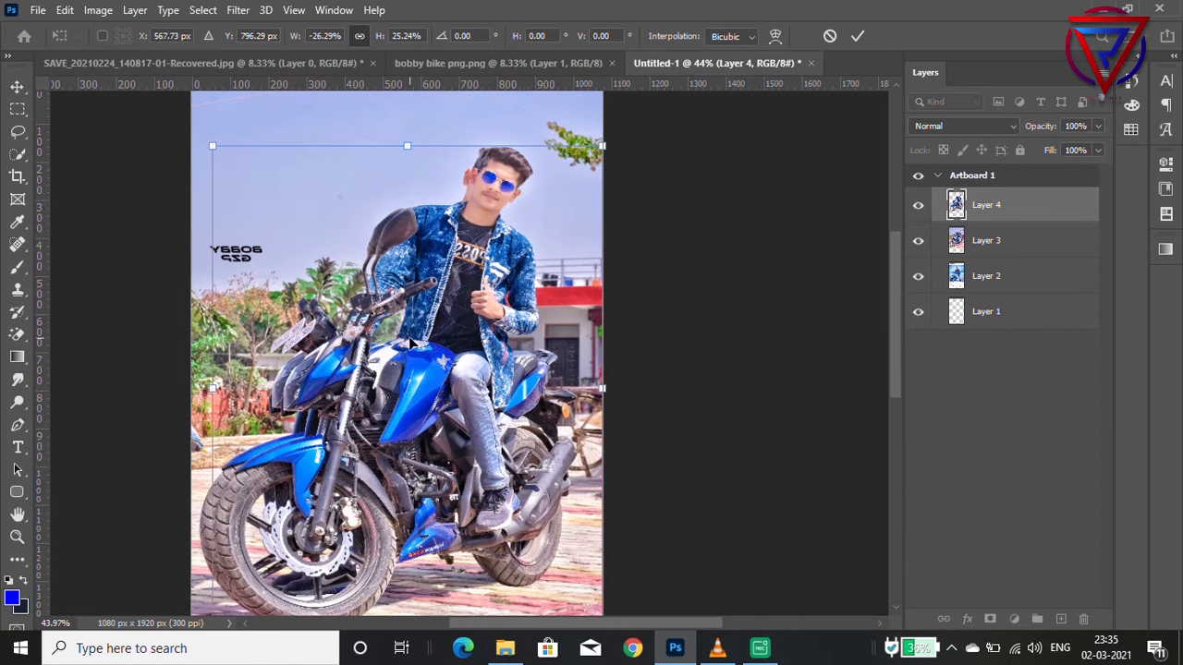
{"action": "scroll", "coordinate": [409, 343], "scroll_direction": "up", "scroll_amount": 5}
{"action": "scroll", "coordinate": [169, 345], "scroll_direction": "down", "scroll_amount": 3}
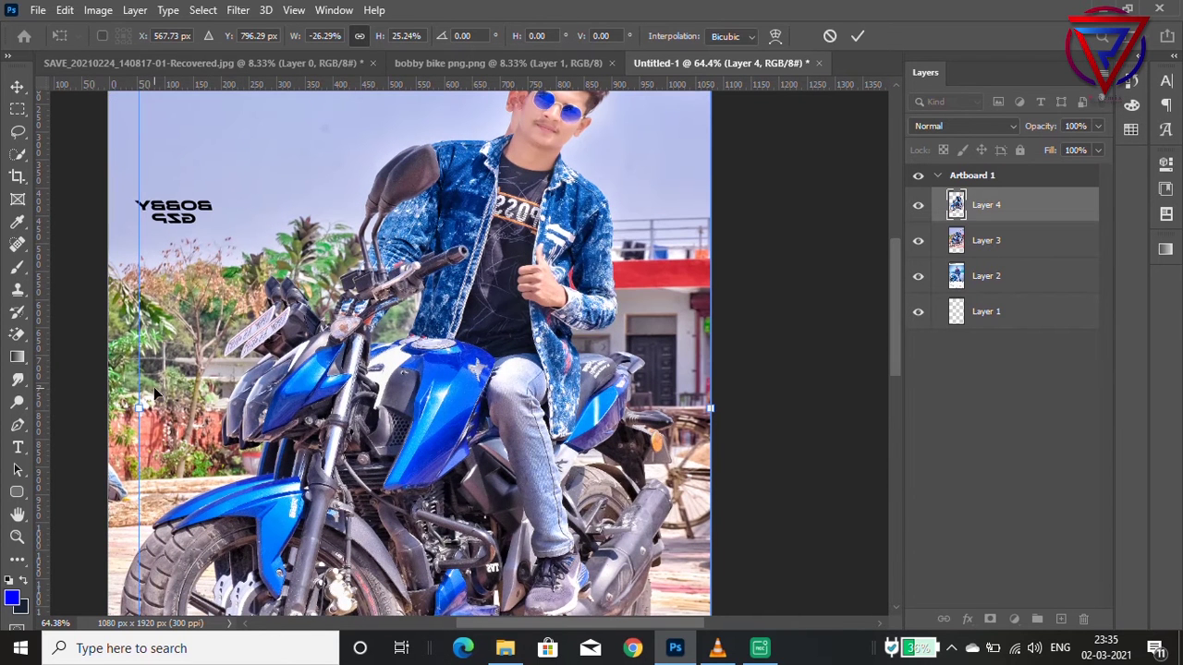
{"action": "left_click_drag", "start_coordinate": [141, 410], "coordinate": [118, 409]}
{"action": "scroll", "coordinate": [301, 404], "scroll_direction": "down", "scroll_amount": 5}
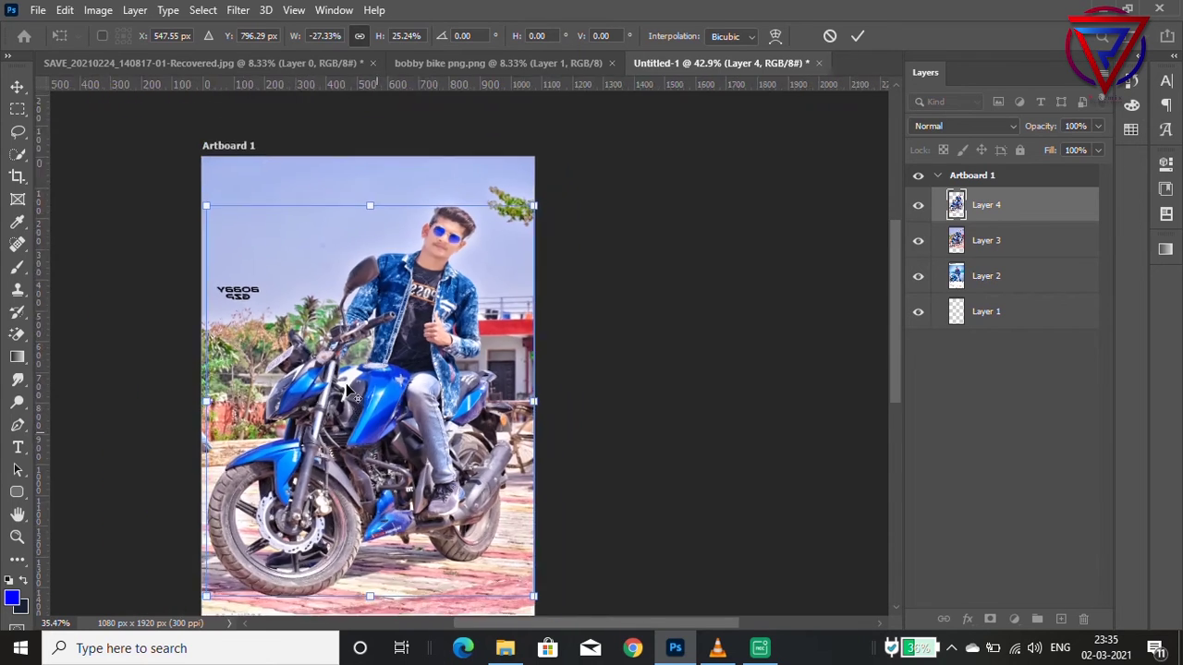
{"action": "scroll", "coordinate": [379, 379], "scroll_direction": "down", "scroll_amount": 1}
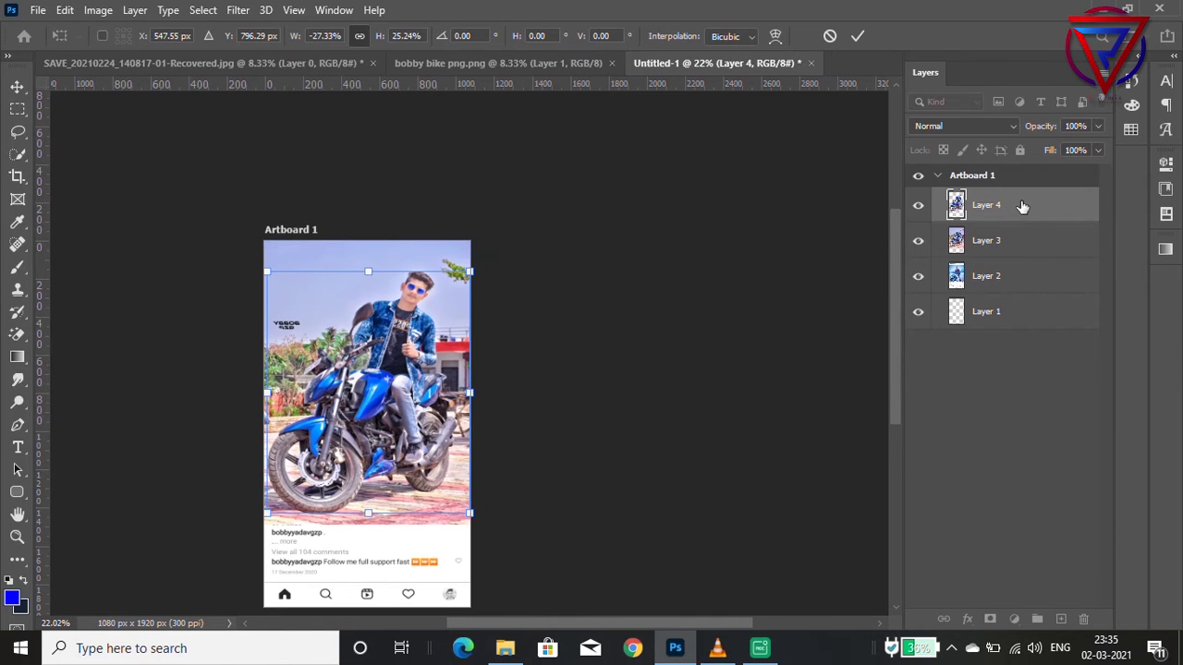
Enlarge Layer 3 and Layer 4 together to 110.40%, keeping their lower-left corner in place
{"action": "left_click", "coordinate": [1008, 244]}
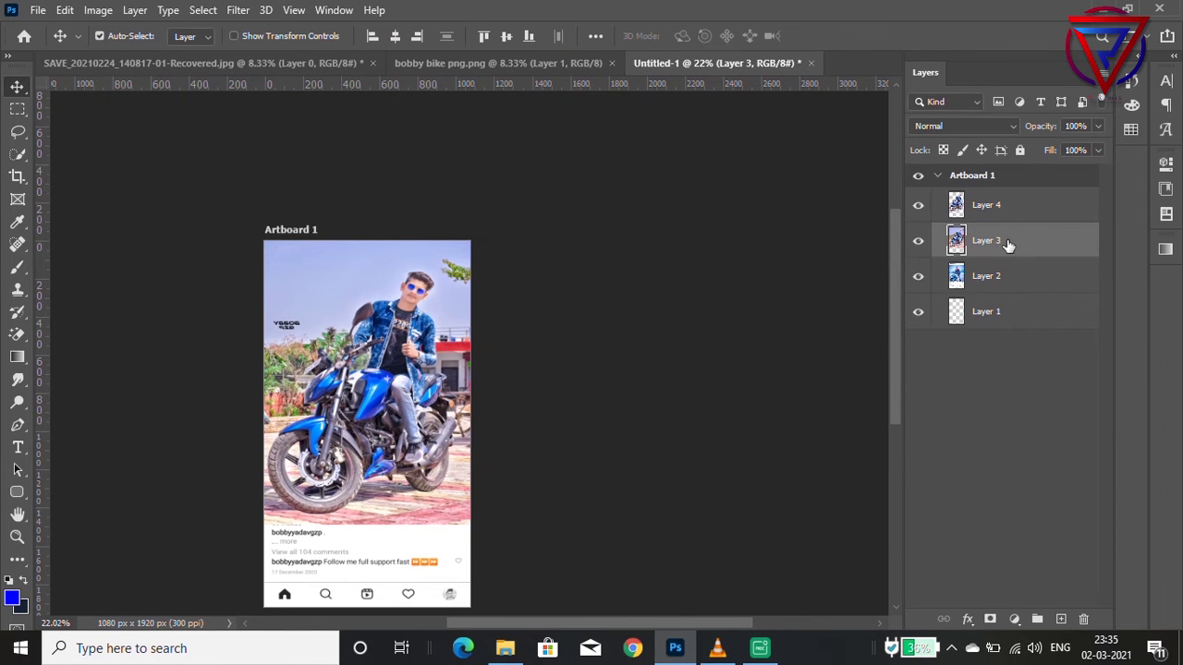
{"action": "left_click", "coordinate": [1010, 207], "text": "ctrl"}
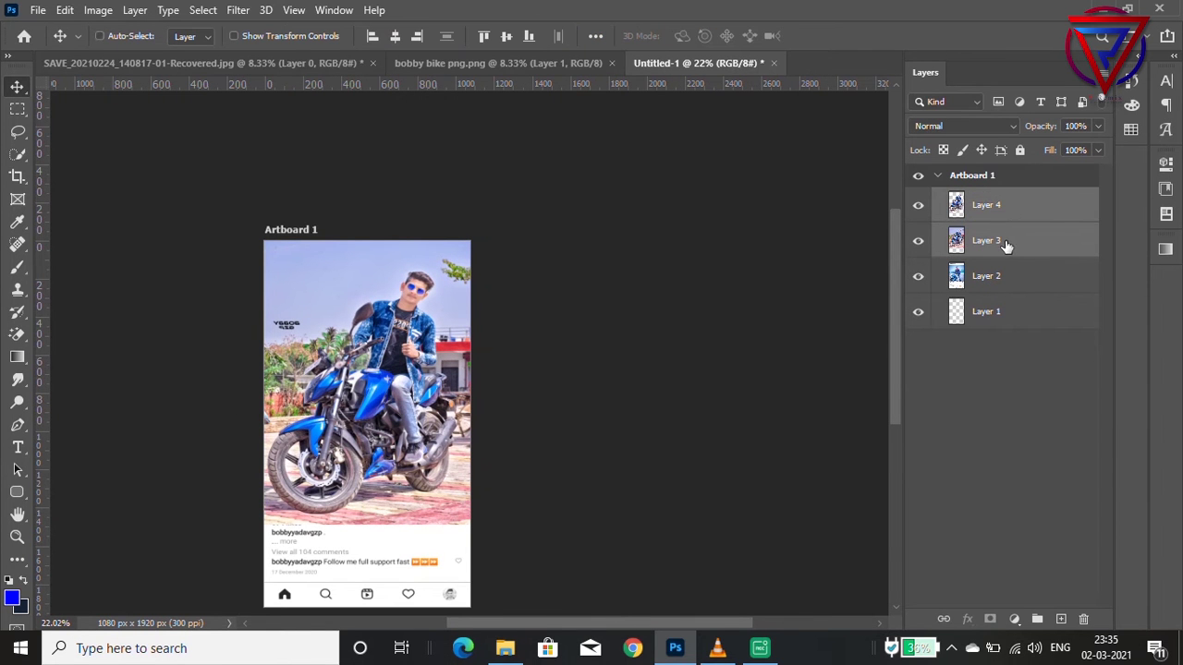
{"action": "key", "text": "ctrl+t"}
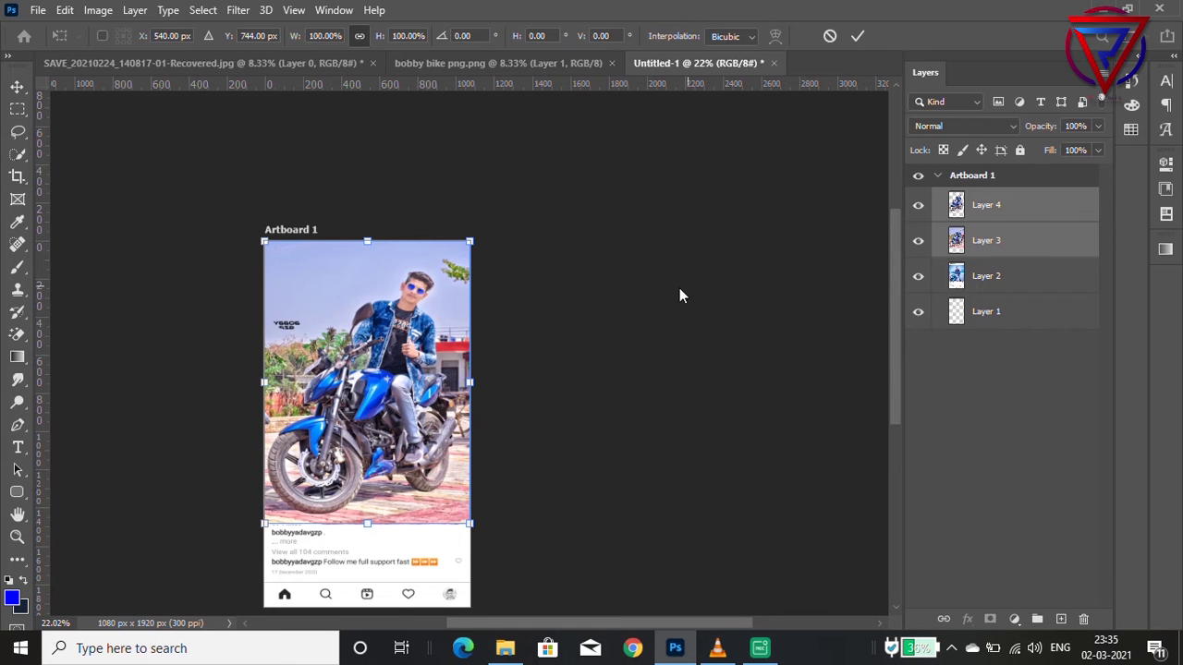
{"action": "left_click_drag", "start_coordinate": [478, 236], "coordinate": [499, 212]}
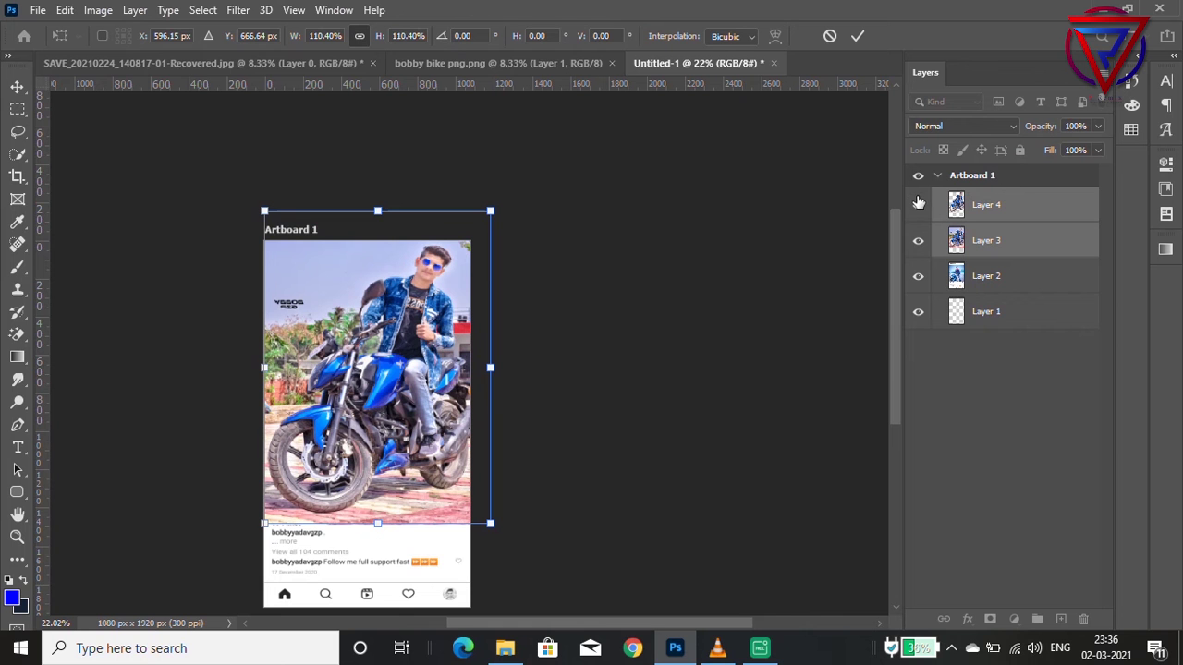
{"action": "key", "text": "Return"}
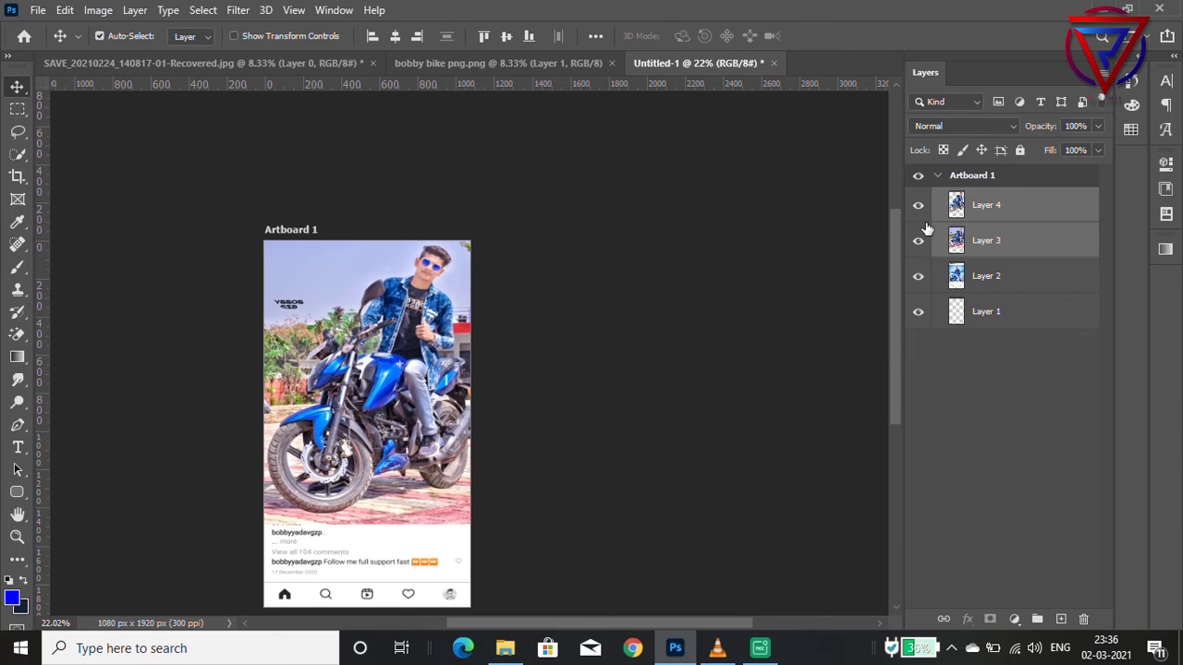
Hide Layer 3, then scale both bike layers to 99.96% and position the cutout so its front wheel overlaps the post's icon row
{"action": "left_click", "coordinate": [919, 240]}
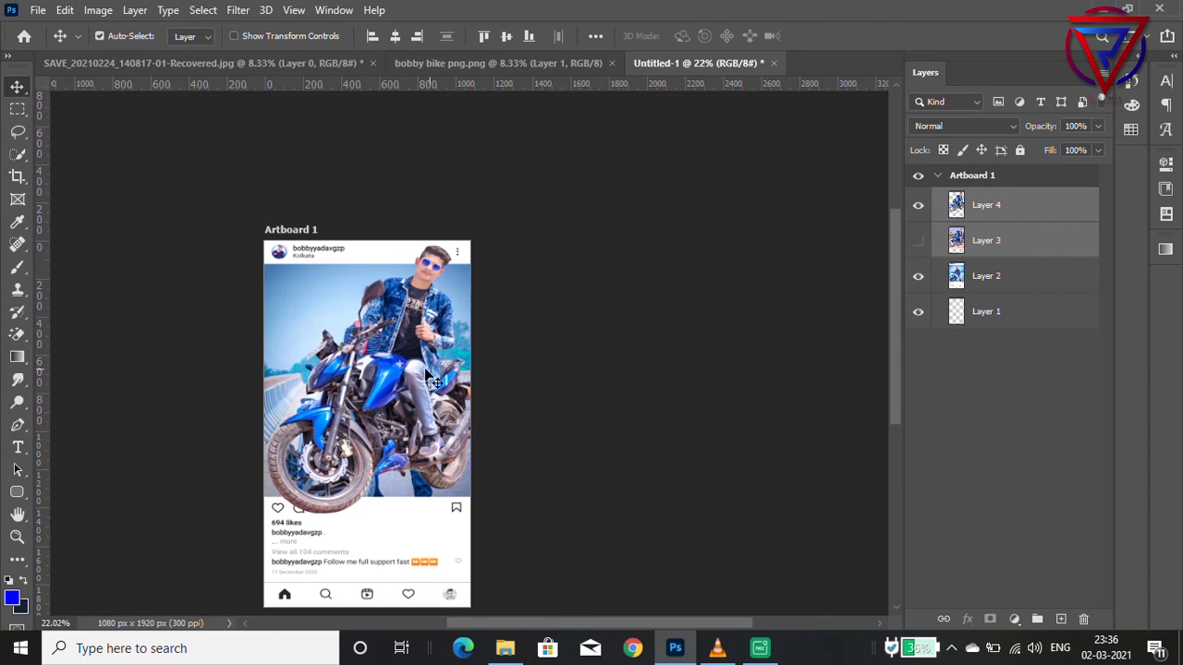
{"action": "scroll", "coordinate": [360, 416], "scroll_direction": "up", "scroll_amount": 2}
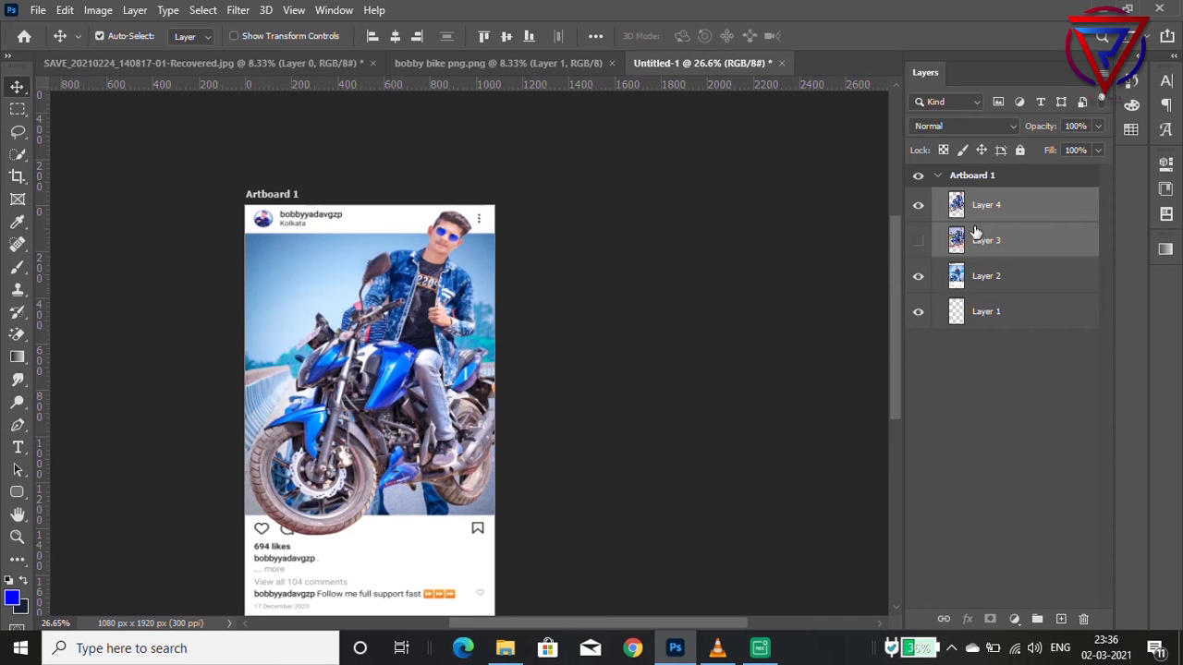
{"action": "key", "text": "ctrl"}
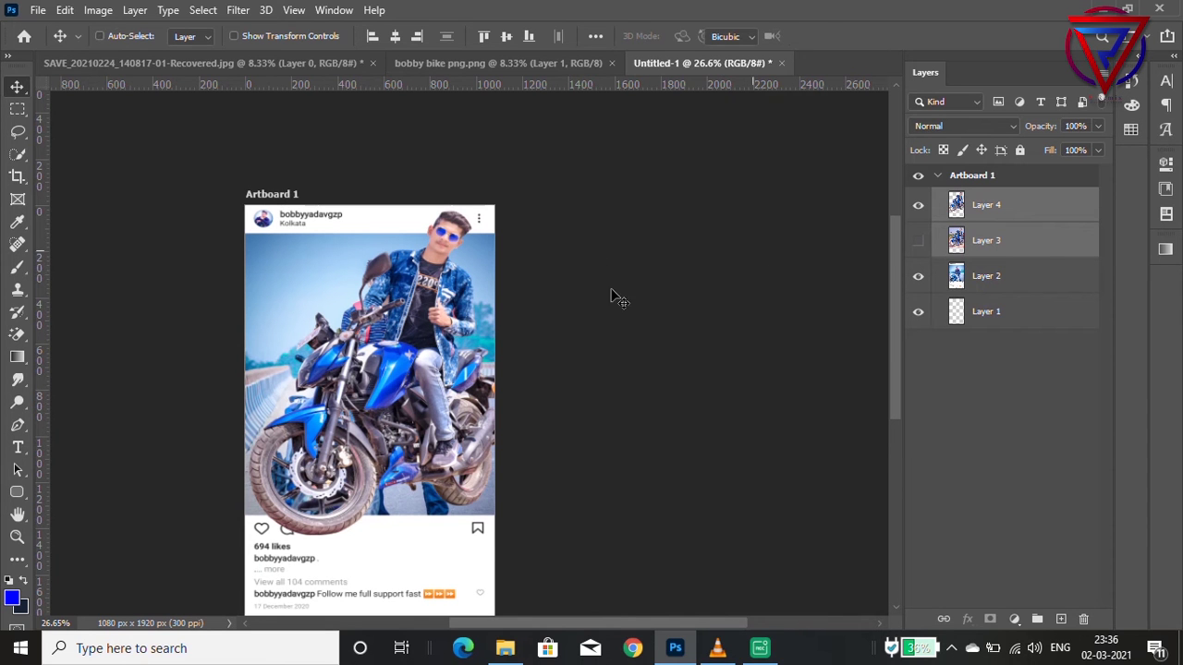
{"action": "key", "text": "ctrl+t"}
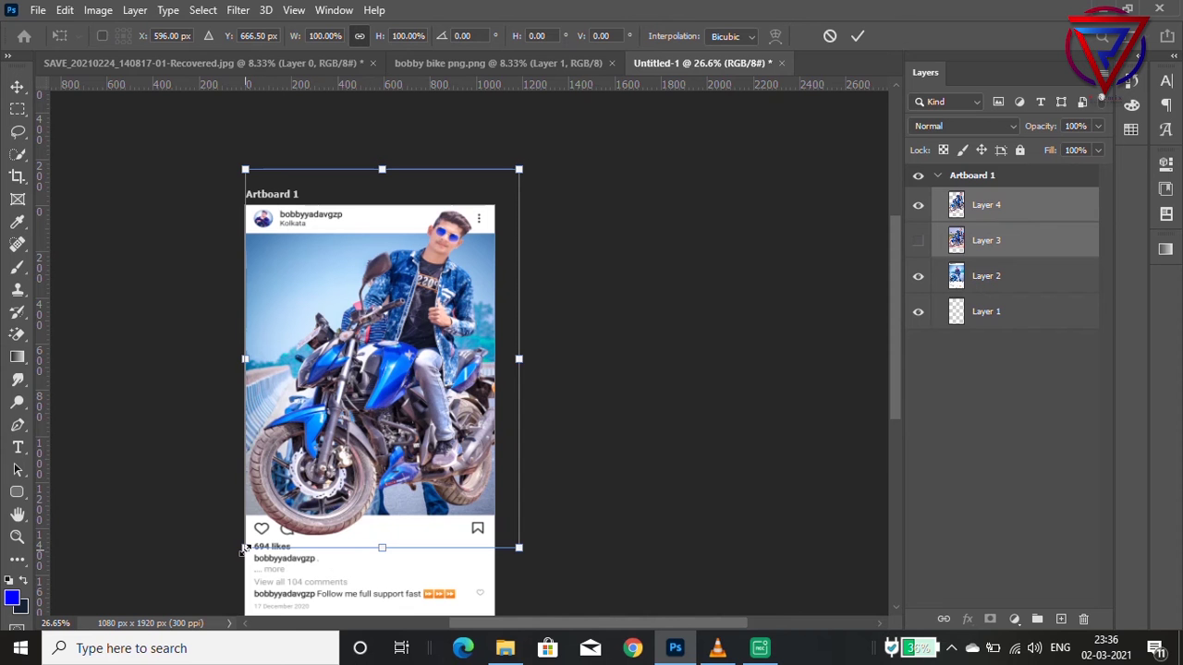
{"action": "left_click_drag", "start_coordinate": [243, 548], "coordinate": [230, 571]}
{"action": "mouse_move", "coordinate": [372, 441]}
{"action": "left_mouse_down"}
{"action": "mouse_move", "coordinate": [388, 439]}
{"action": "mouse_move", "coordinate": [373, 433]}
{"action": "left_mouse_up"}
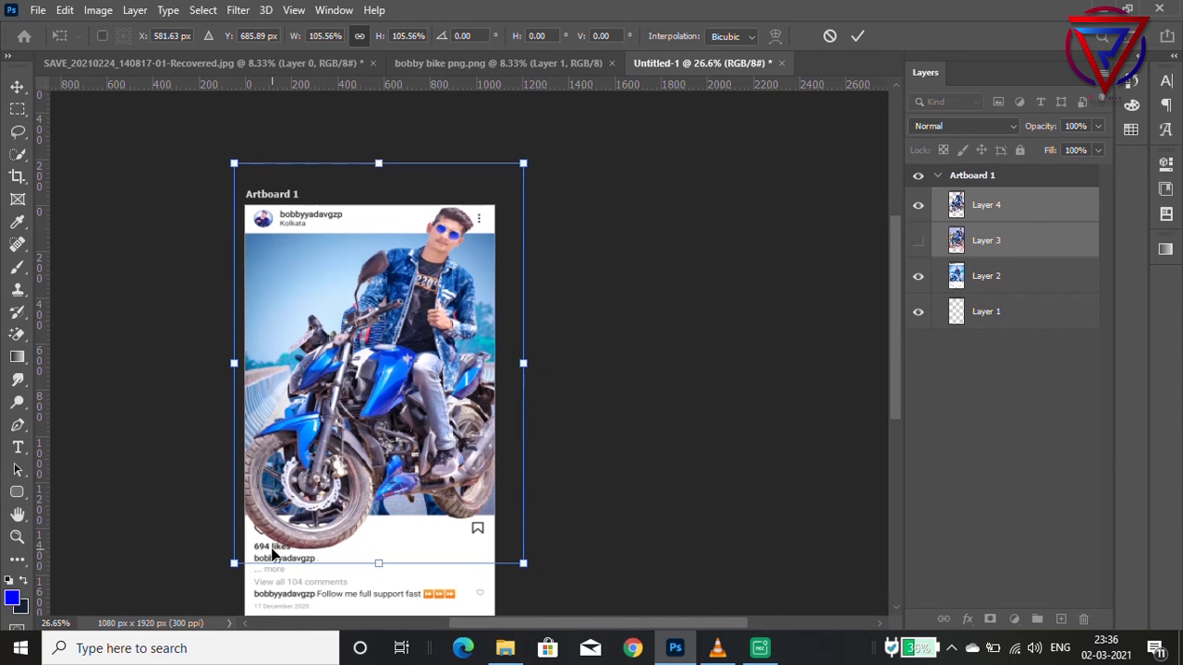
{"action": "left_click_drag", "start_coordinate": [234, 562], "coordinate": [247, 542]}
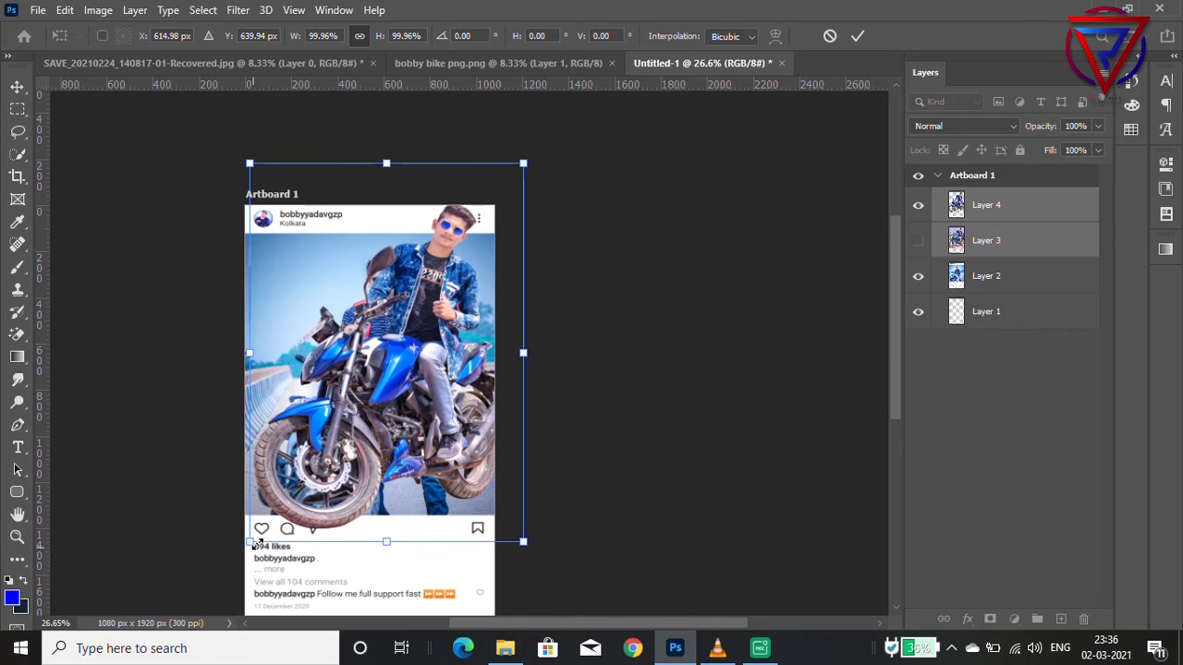
{"action": "mouse_move", "coordinate": [329, 479]}
{"action": "left_mouse_down"}
{"action": "mouse_move", "coordinate": [323, 503]}
{"action": "mouse_move", "coordinate": [325, 475]}
{"action": "left_mouse_up"}
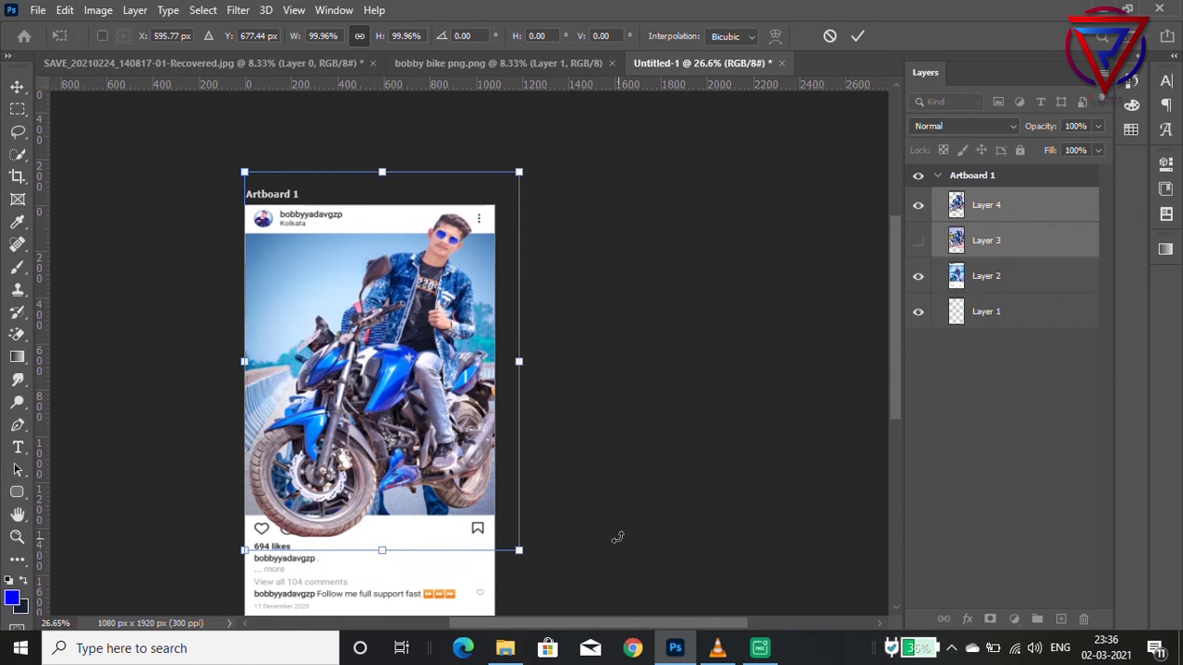
{"action": "key", "text": "Return"}
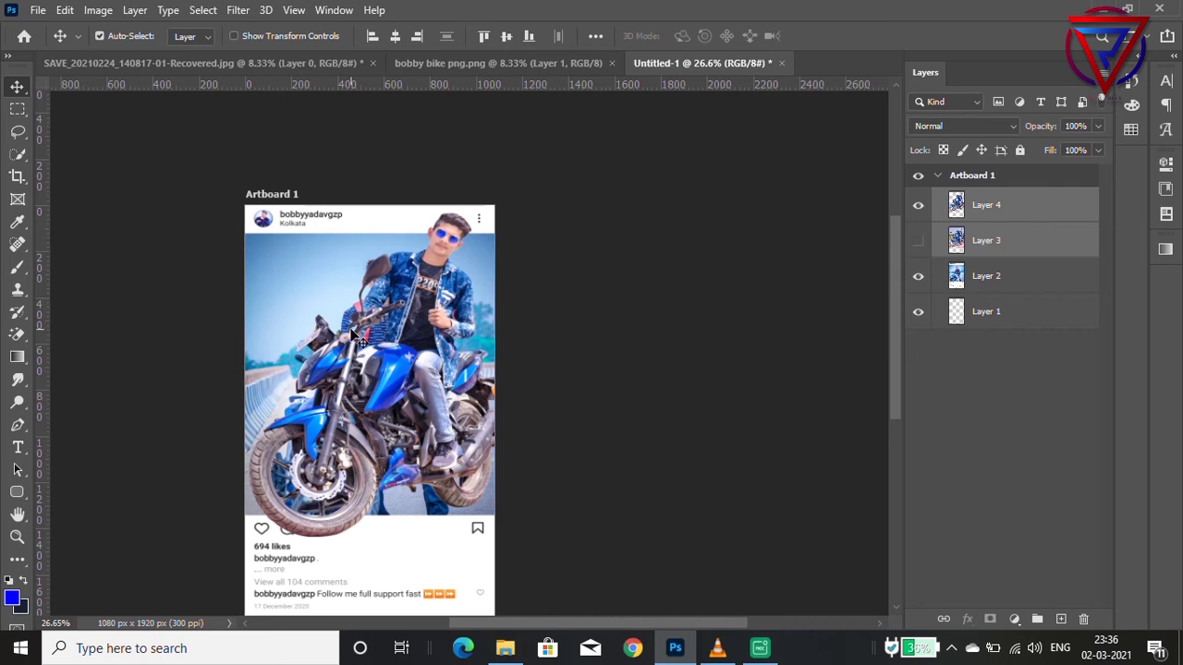
Select the post's white header strip across the full artboard width with the Rectangular Marquee
{"action": "left_click", "coordinate": [16, 109]}
{"action": "left_click_drag", "start_coordinate": [281, 224], "coordinate": [388, 227]}
{"action": "left_click_drag", "start_coordinate": [244, 198], "coordinate": [466, 236]}
{"action": "left_click", "coordinate": [543, 251]}
{"action": "left_click_drag", "start_coordinate": [488, 234], "coordinate": [503, 235]}
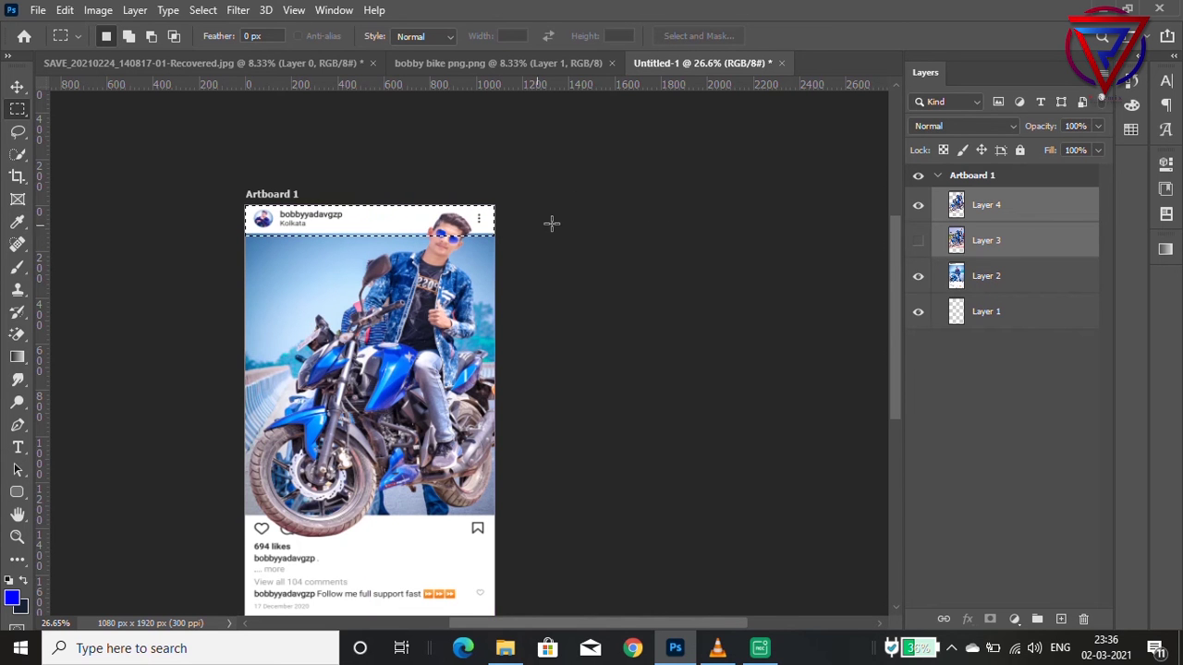
Show Layer 3 and make it active with the Eraser tool, and set the canvas surround to Light Gray
{"action": "left_click", "coordinate": [918, 242]}
{"action": "left_click", "coordinate": [955, 240]}
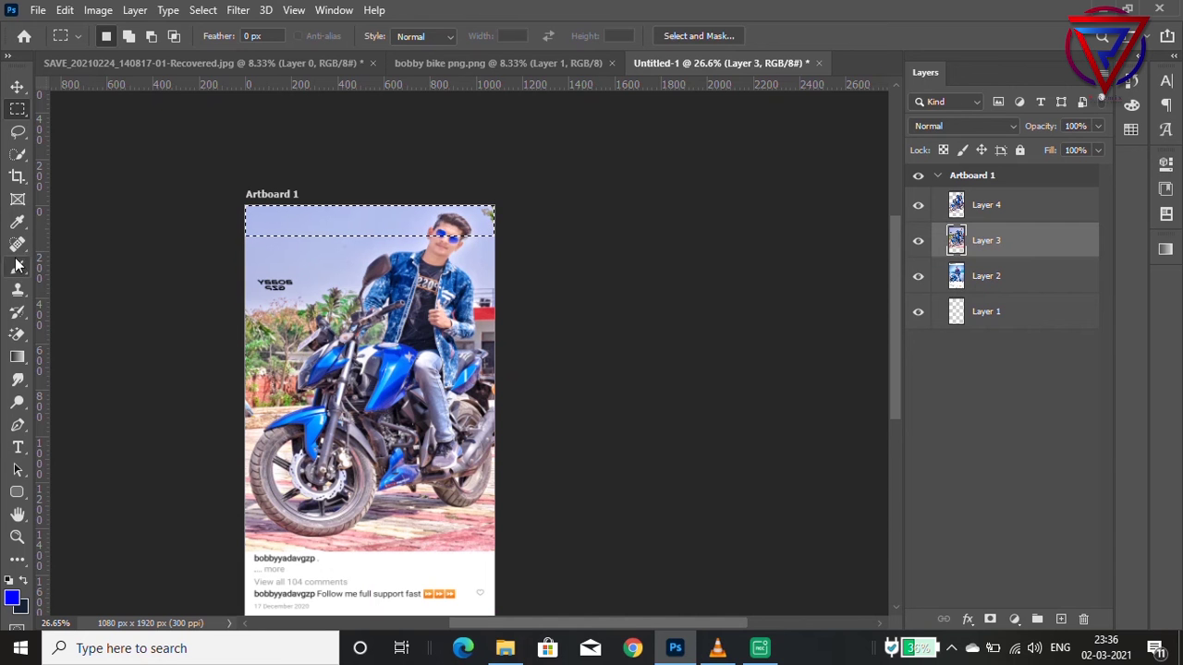
{"action": "left_click", "coordinate": [16, 335]}
{"action": "left_click", "coordinate": [57, 335]}
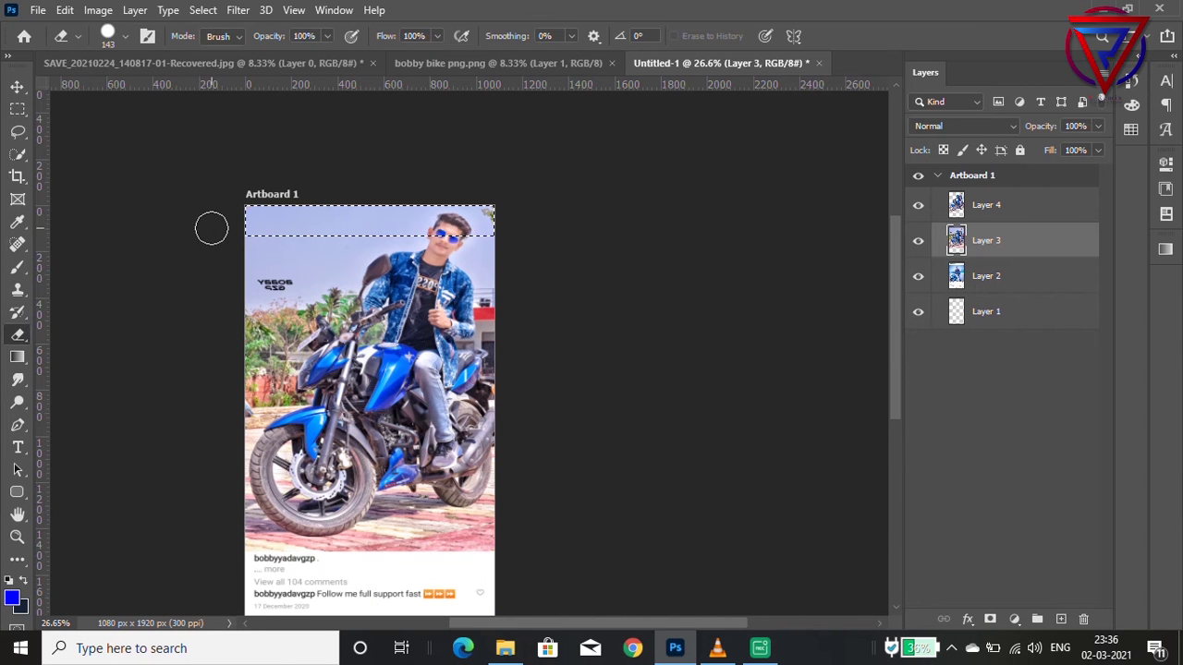
{"action": "right_click", "coordinate": [238, 214]}
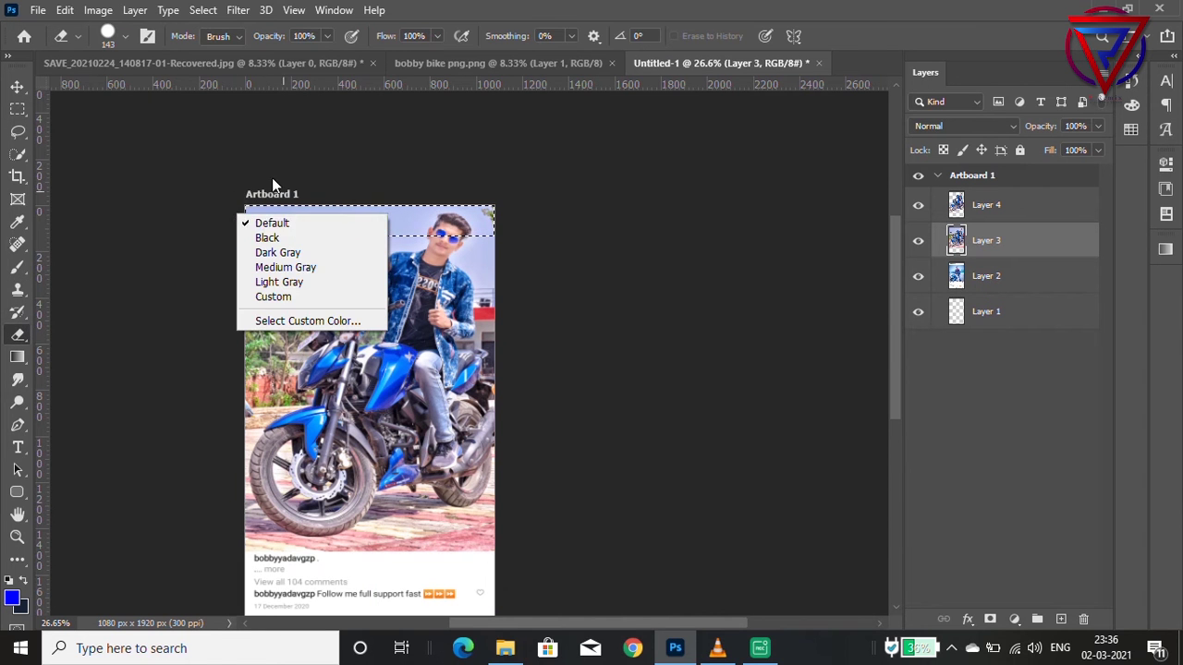
{"action": "left_click", "coordinate": [371, 284]}
Erase the Layer 3 photo inside the selected header strip, clear the selection and check the strip's lower edge
{"action": "key", "text": "ctrl+comma"}
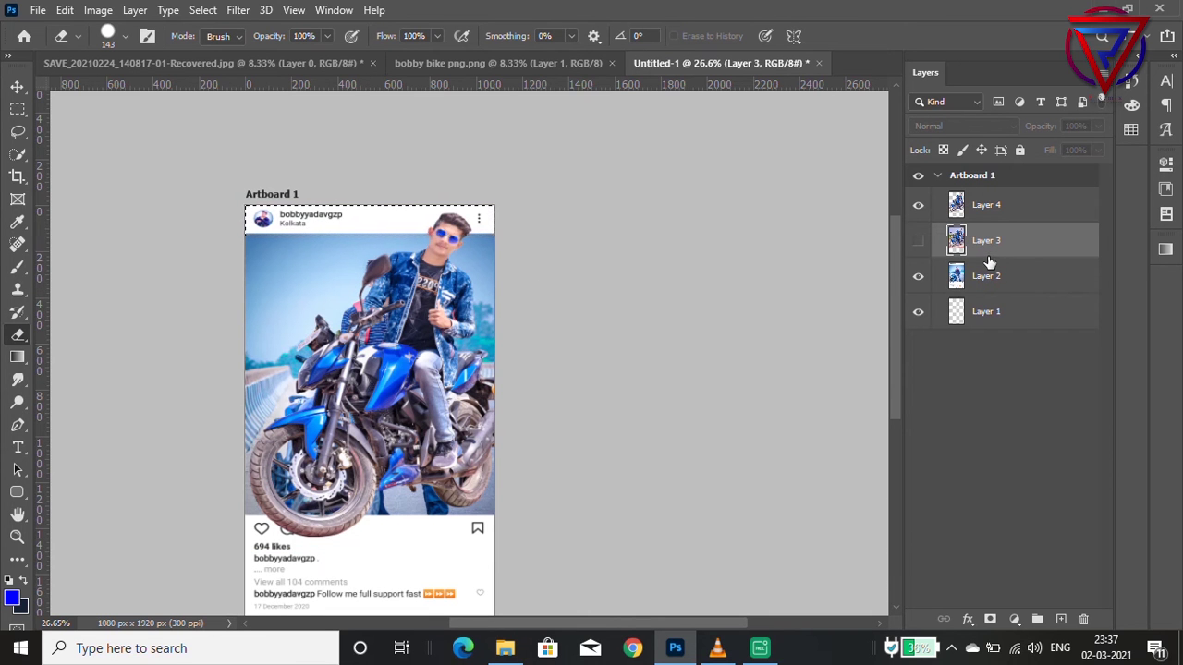
{"action": "left_click", "coordinate": [918, 240]}
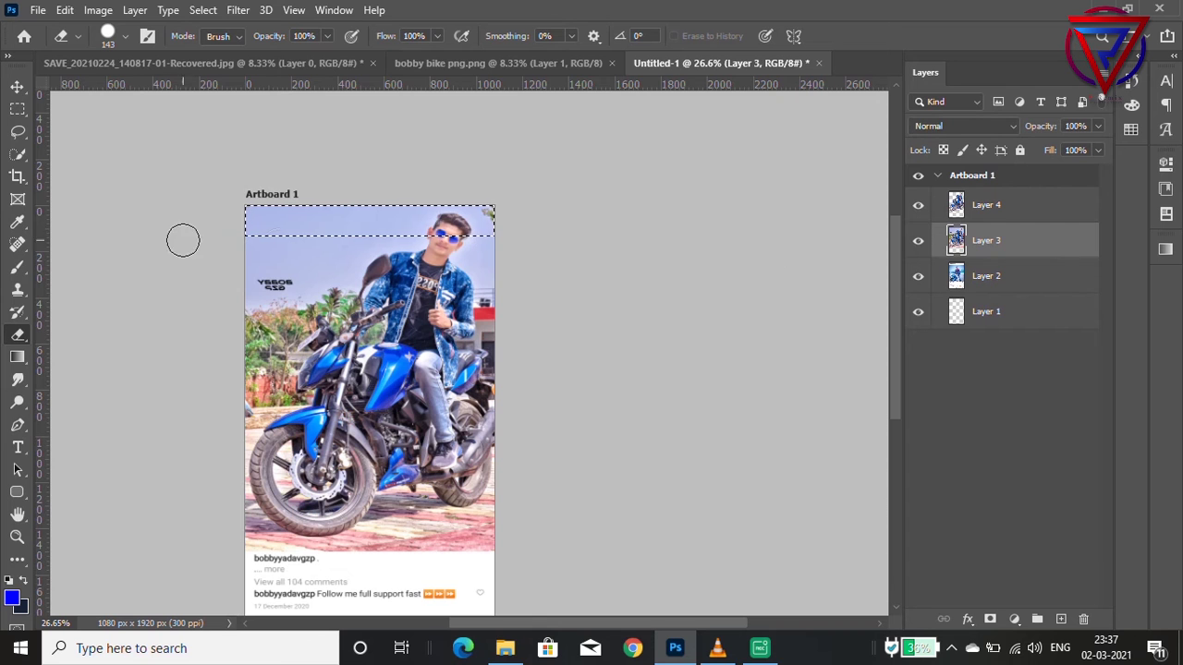
{"action": "left_click_drag", "start_coordinate": [249, 216], "coordinate": [512, 221]}
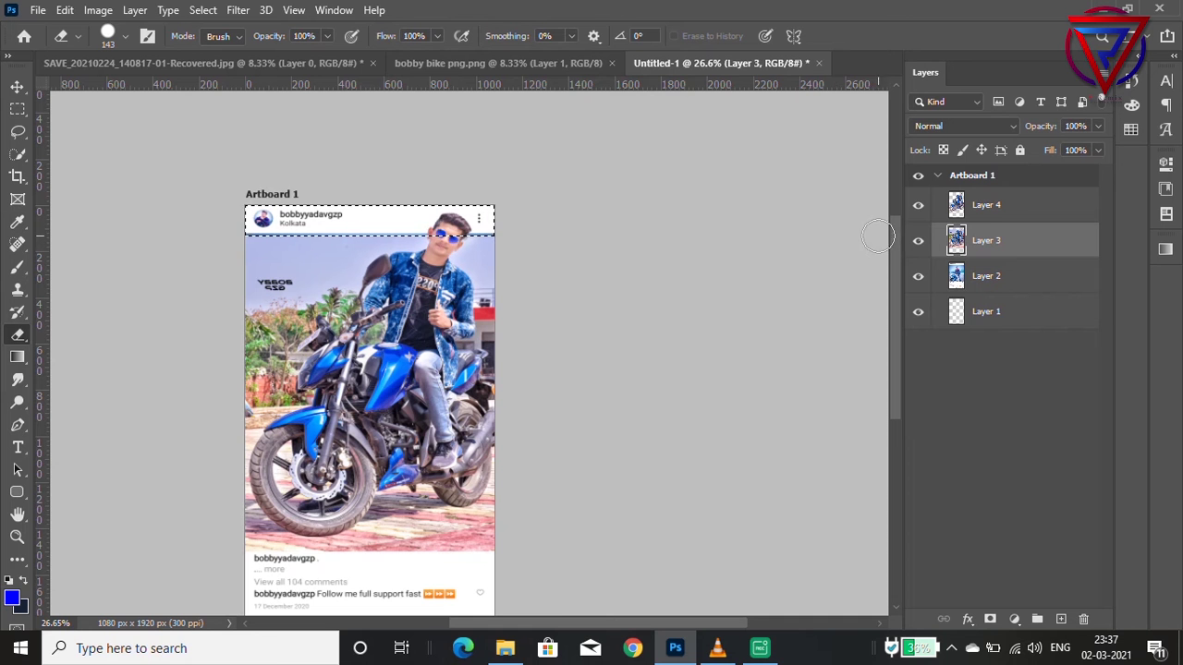
{"action": "key", "text": "ctrl+d"}
{"action": "scroll", "coordinate": [372, 262], "scroll_direction": "down", "scroll_amount": 1}
{"action": "scroll", "coordinate": [372, 261], "scroll_direction": "up", "scroll_amount": 3}
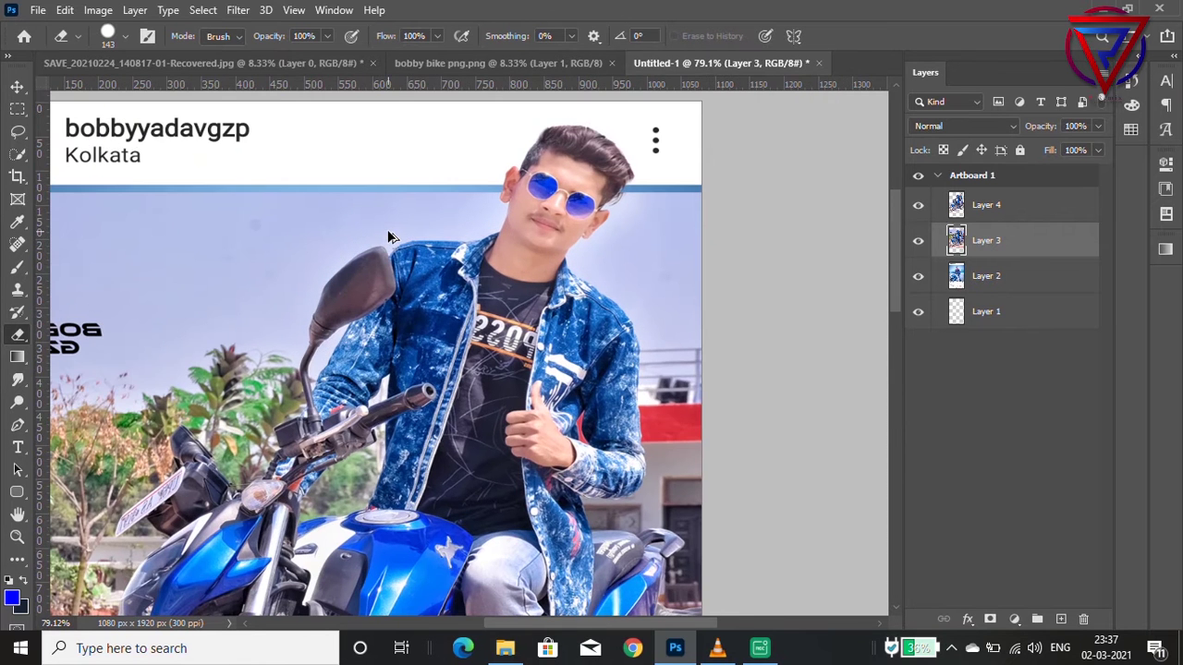
{"action": "scroll", "coordinate": [388, 236], "scroll_direction": "down", "scroll_amount": 3}
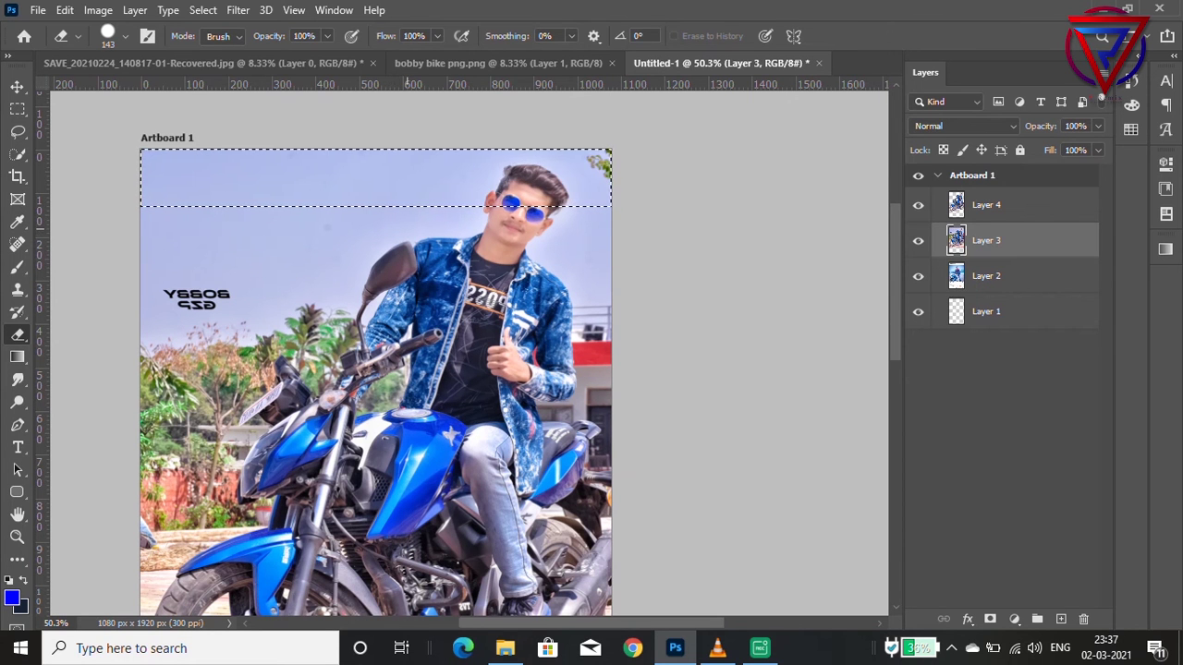
Hide Layer 3 and reselect the post's white header strip across the full artboard width with the Rectangular Marquee
{"action": "left_click", "coordinate": [917, 240]}
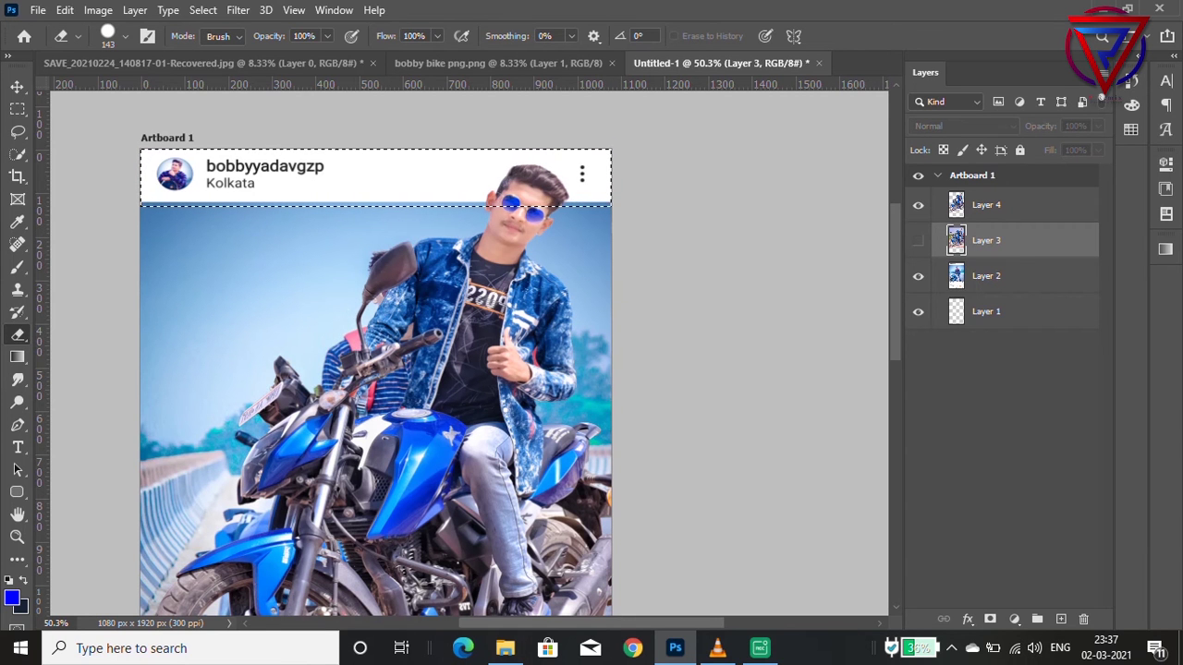
{"action": "left_click", "coordinate": [918, 241]}
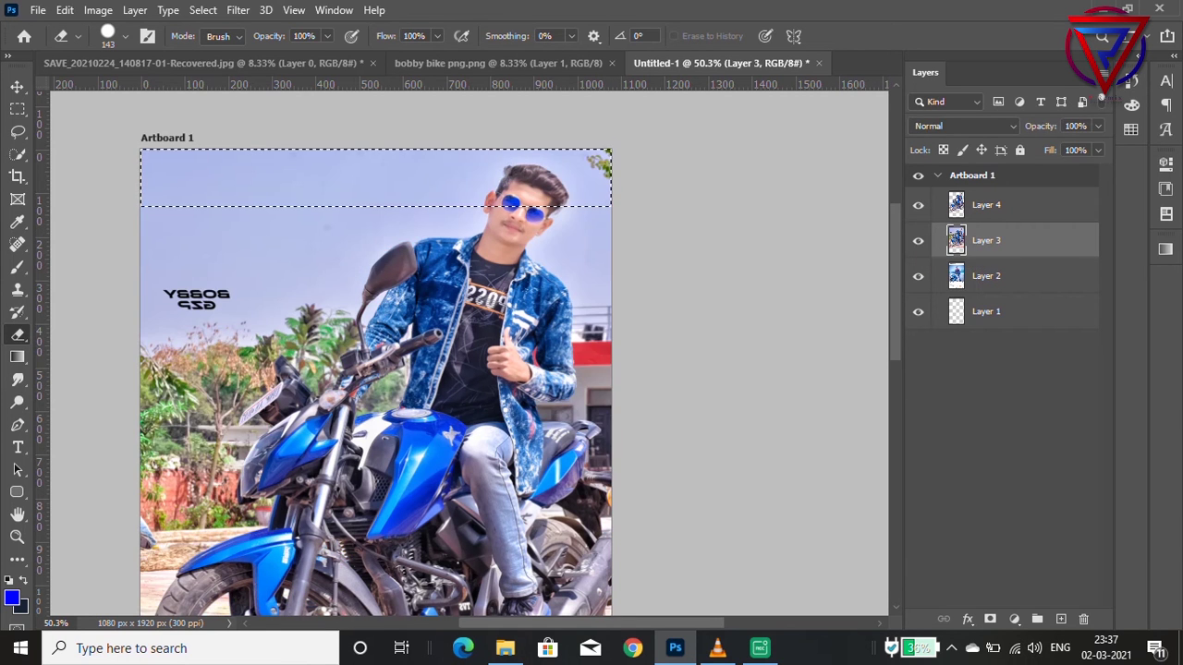
{"action": "left_click", "coordinate": [917, 240]}
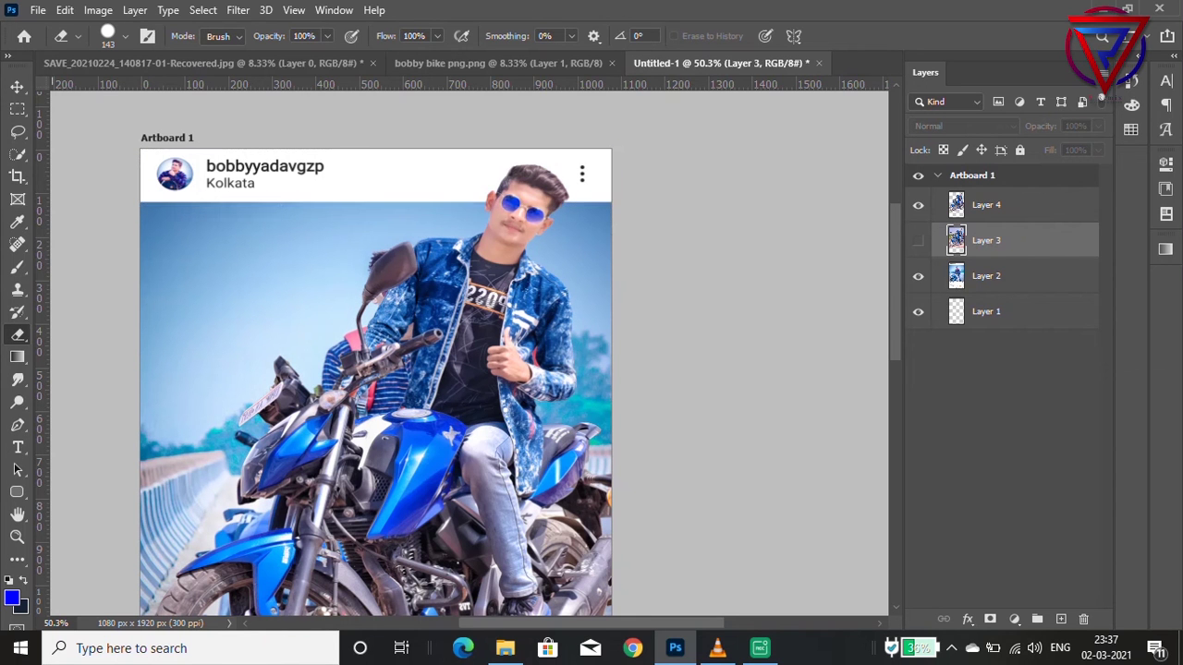
{"action": "left_click", "coordinate": [18, 109]}
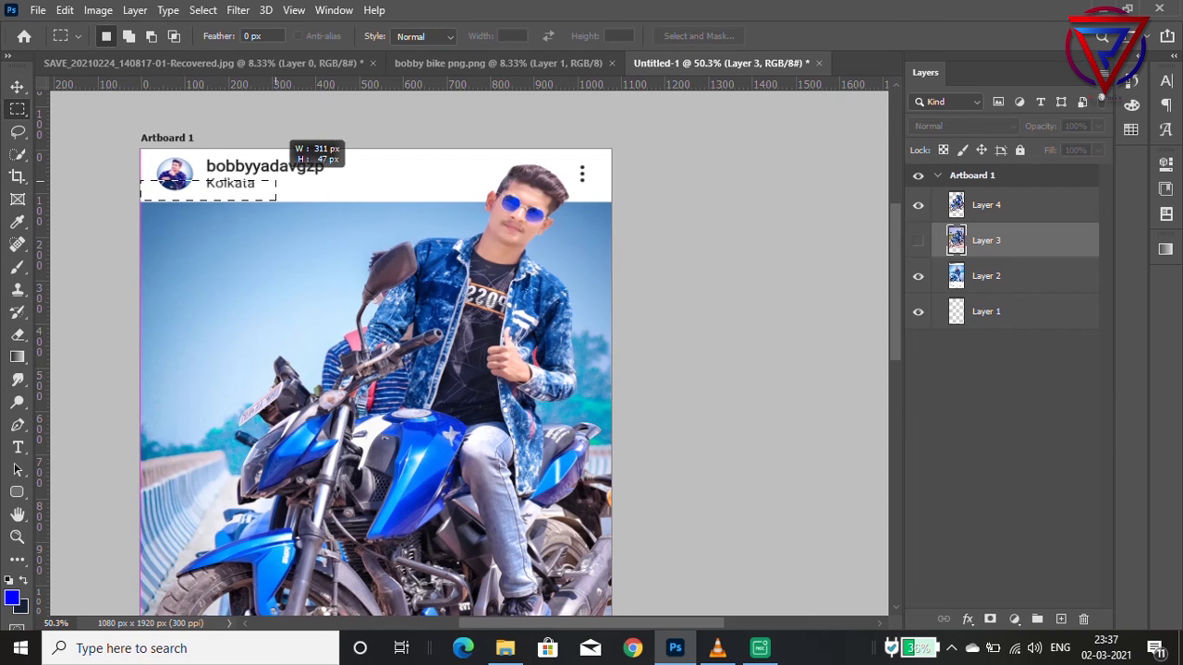
{"action": "left_click_drag", "start_coordinate": [275, 180], "coordinate": [275, 180]}
{"action": "scroll", "coordinate": [210, 201], "scroll_direction": "up", "scroll_amount": 5}
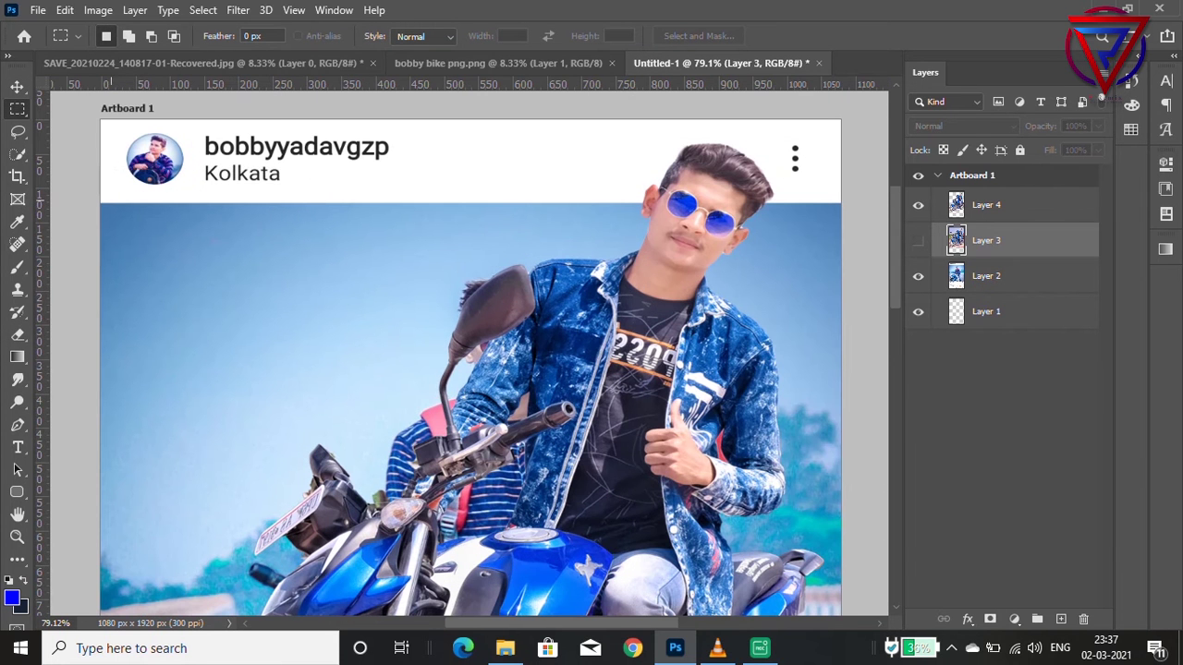
{"action": "left_click_drag", "start_coordinate": [100, 118], "coordinate": [864, 200]}
Show Layer 3, erase its photo inside the selected header strip with the Eraser, and clear the selection
{"action": "left_click", "coordinate": [918, 240]}
{"action": "scroll", "coordinate": [554, 242], "scroll_direction": "down", "scroll_amount": 4}
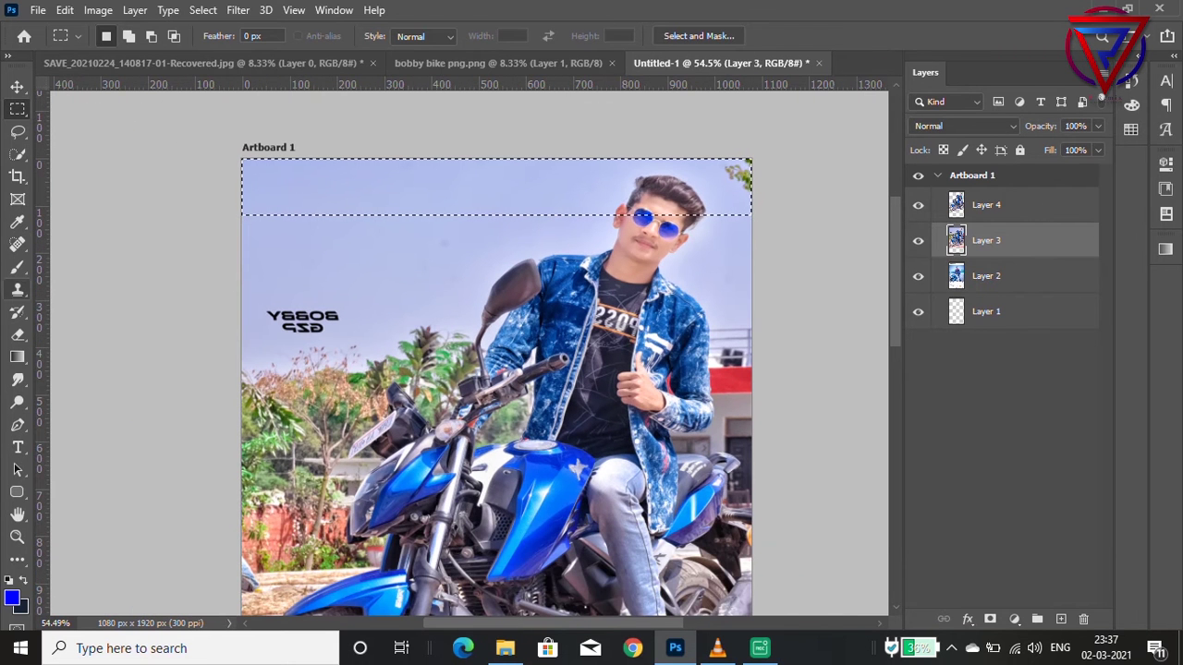
{"action": "left_click", "coordinate": [18, 334]}
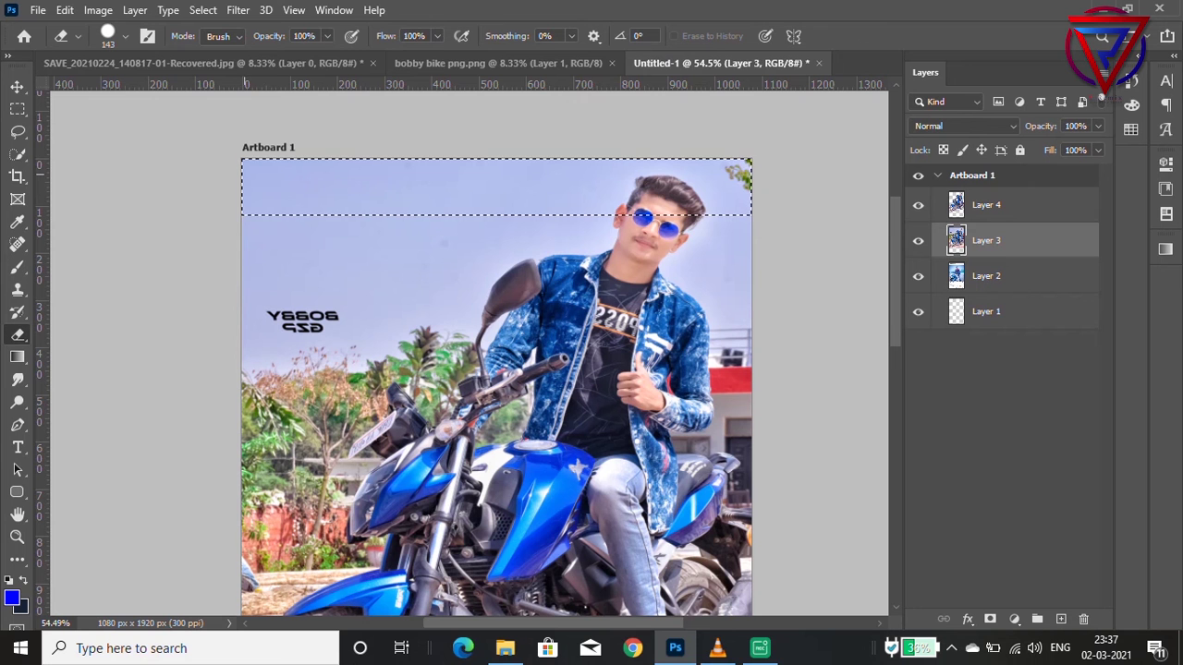
{"action": "mouse_move", "coordinate": [254, 185]}
{"action": "left_mouse_down"}
{"action": "mouse_move", "coordinate": [605, 168]}
{"action": "mouse_move", "coordinate": [808, 172]}
{"action": "mouse_move", "coordinate": [621, 185]}
{"action": "mouse_move", "coordinate": [214, 211]}
{"action": "left_mouse_up"}
{"action": "key", "text": "ctrl+d"}
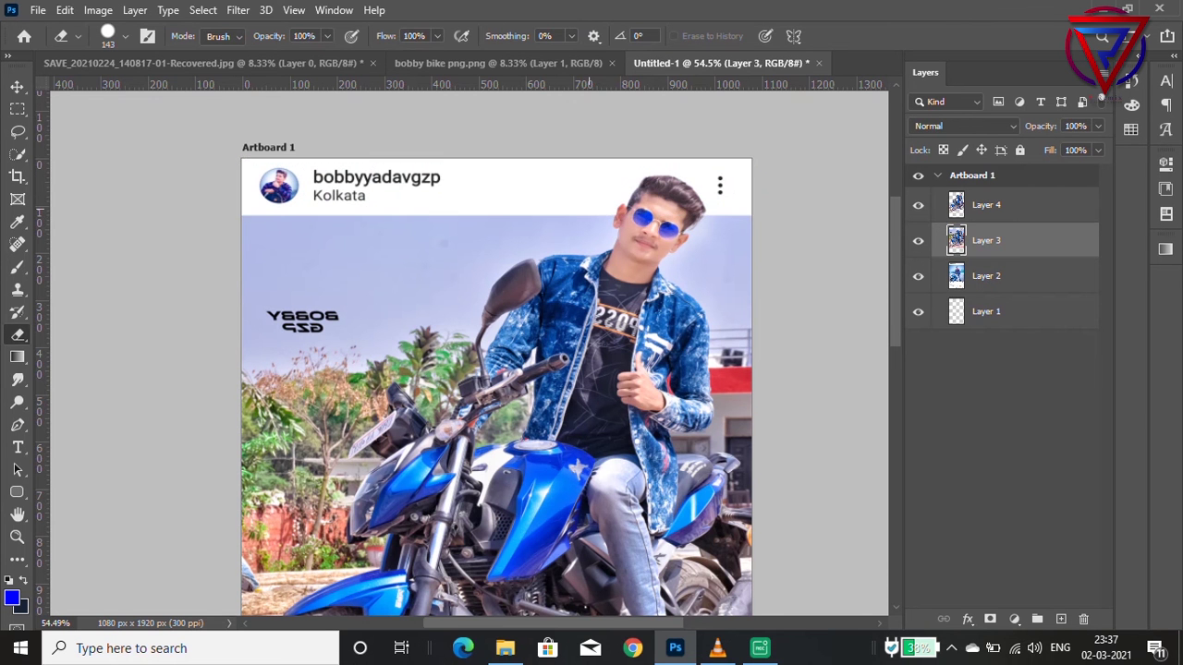
Hide Layer 3 and select the strip holding the icon row and likes count across the full artboard width with the Rectangular Marquee
{"action": "scroll", "coordinate": [588, 210], "scroll_direction": "down", "scroll_amount": 3}
{"action": "scroll", "coordinate": [590, 222], "scroll_direction": "down", "scroll_amount": 4}
{"action": "scroll", "coordinate": [534, 354], "scroll_direction": "down", "scroll_amount": 4}
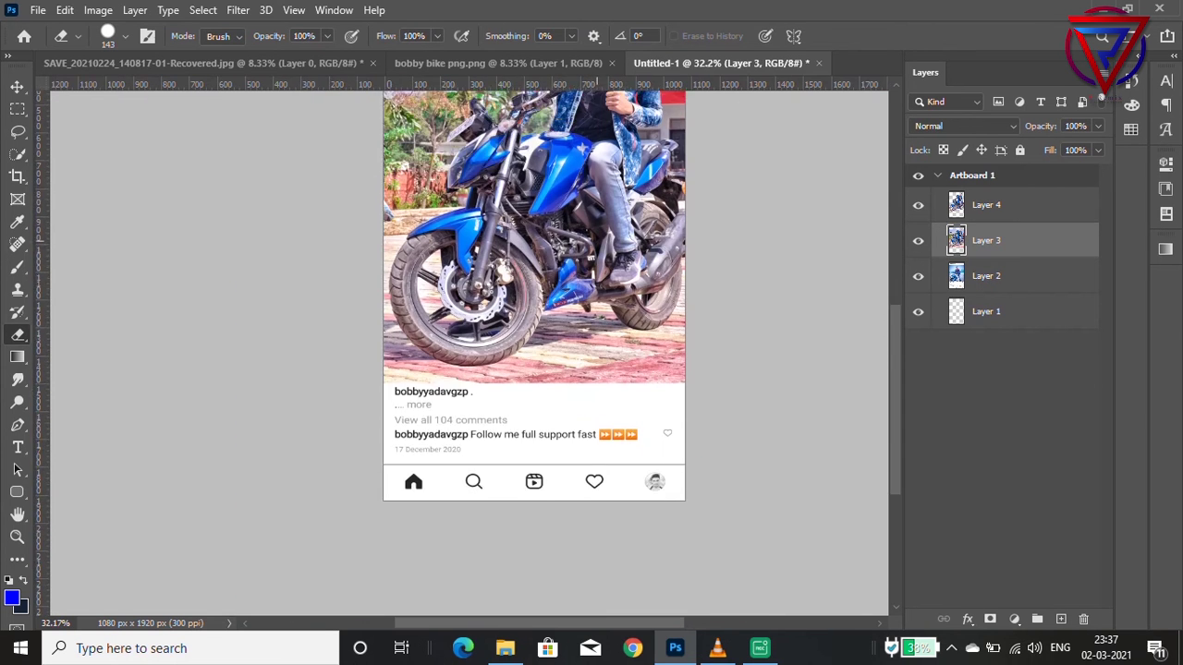
{"action": "left_click", "coordinate": [917, 241]}
{"action": "scroll", "coordinate": [630, 328], "scroll_direction": "down", "scroll_amount": 2}
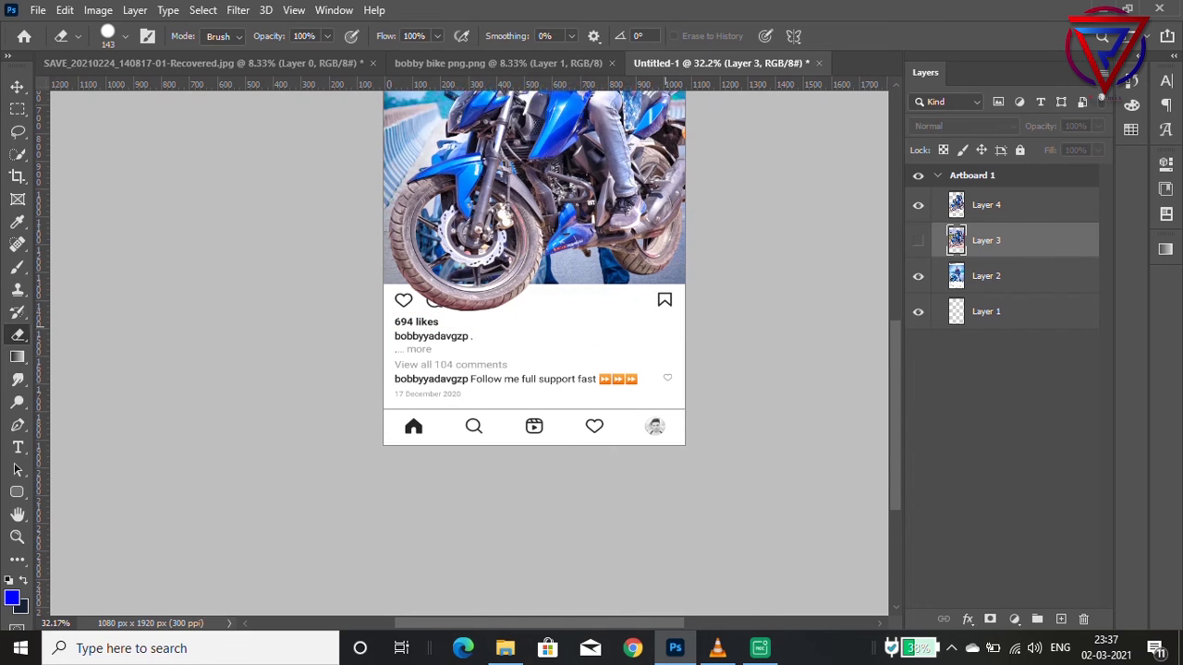
{"action": "scroll", "coordinate": [629, 328], "scroll_direction": "up", "scroll_amount": 5}
{"action": "scroll", "coordinate": [365, 257], "scroll_direction": "up", "scroll_amount": 1}
{"action": "scroll", "coordinate": [366, 257], "scroll_direction": "up", "scroll_amount": 1}
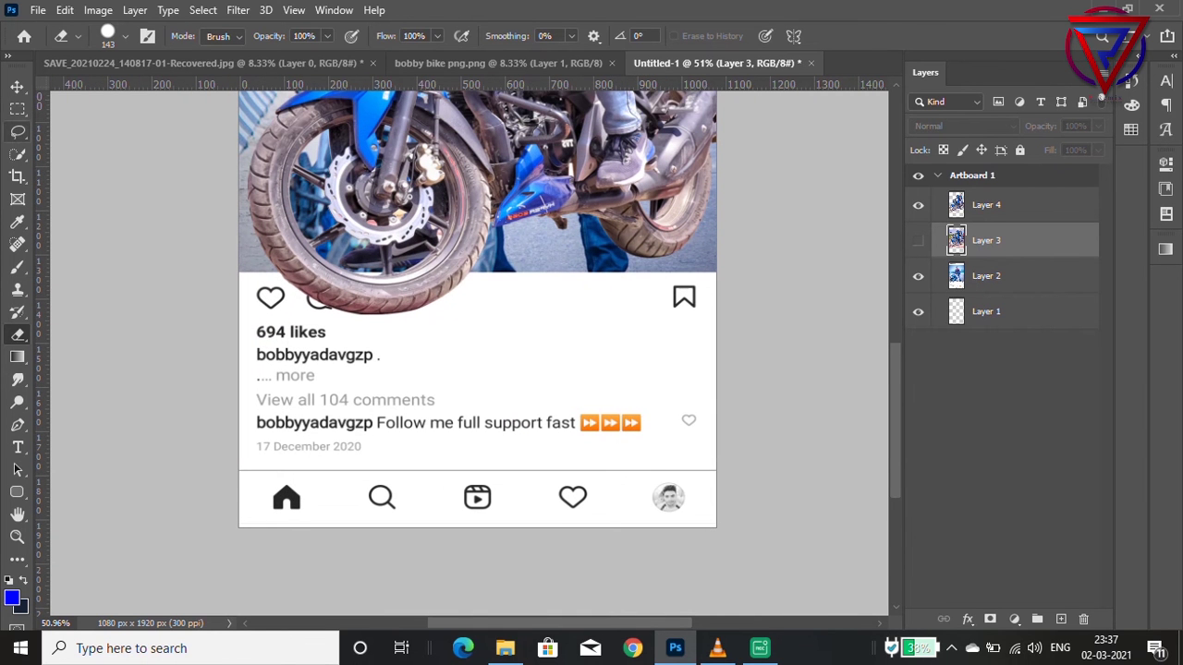
{"action": "left_click", "coordinate": [16, 108]}
{"action": "left_click_drag", "start_coordinate": [717, 273], "coordinate": [219, 349]}
Show Layer 3, erase its photo inside the selected icon-row strip with a 275 px Eraser, and clear the selection
{"action": "left_click", "coordinate": [917, 240]}
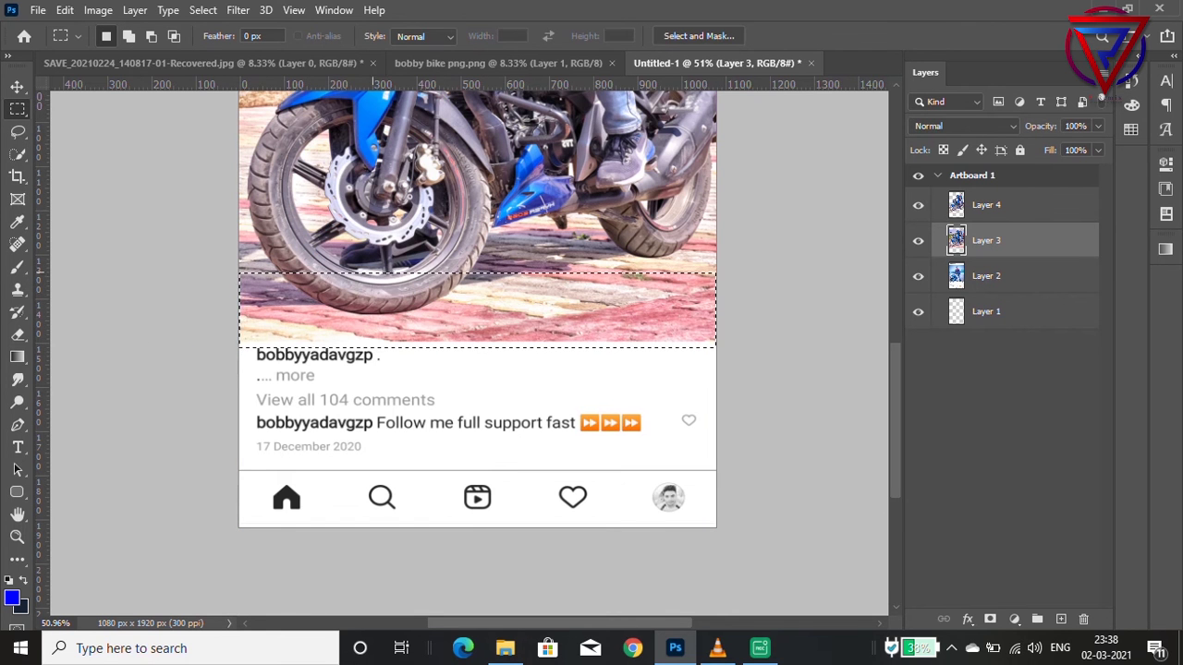
{"action": "left_click", "coordinate": [17, 335]}
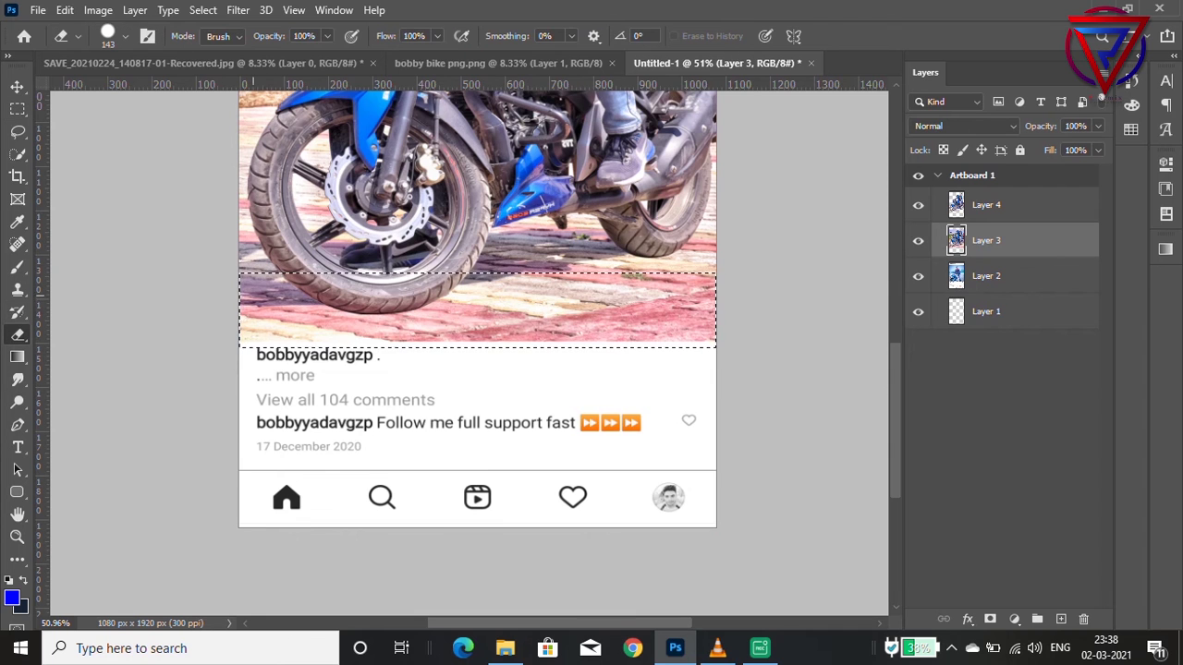
{"action": "right_click", "coordinate": [295, 299]}
{"action": "left_click_drag", "start_coordinate": [446, 340], "coordinate": [466, 340]}
{"action": "left_click_drag", "start_coordinate": [218, 300], "coordinate": [675, 306]}
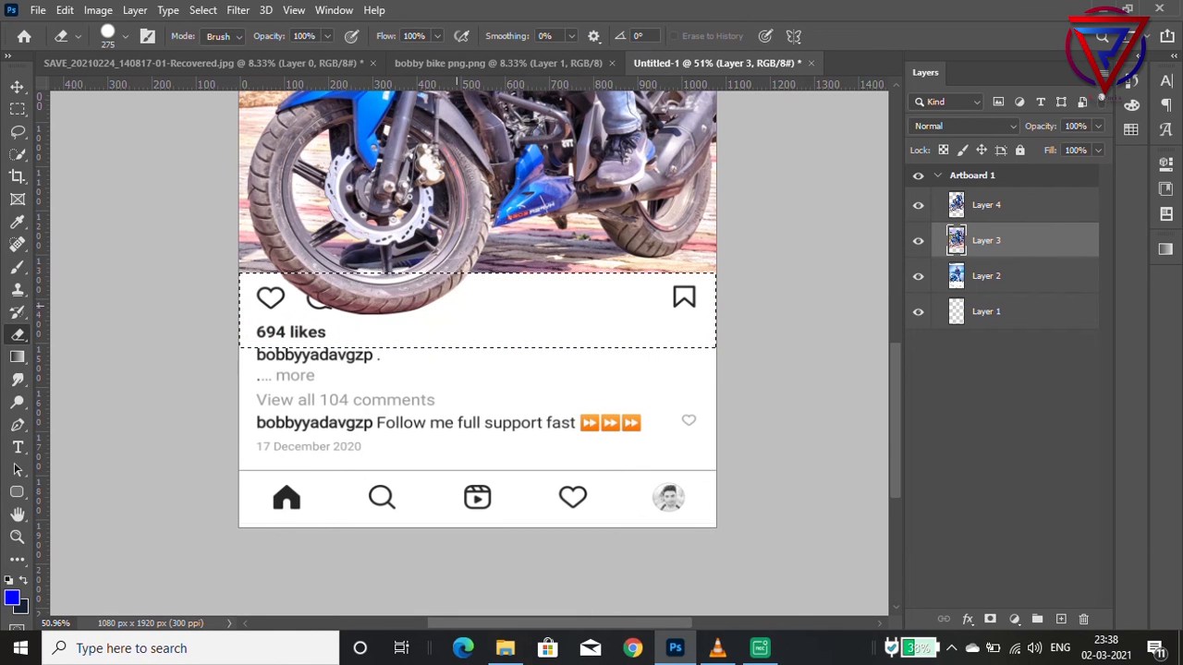
{"action": "key", "text": "ctrl+d"}
Examine the whole composite, checking the rider's head over the header and the front wheel over the icon row
{"action": "scroll", "coordinate": [489, 278], "scroll_direction": "down", "scroll_amount": 4}
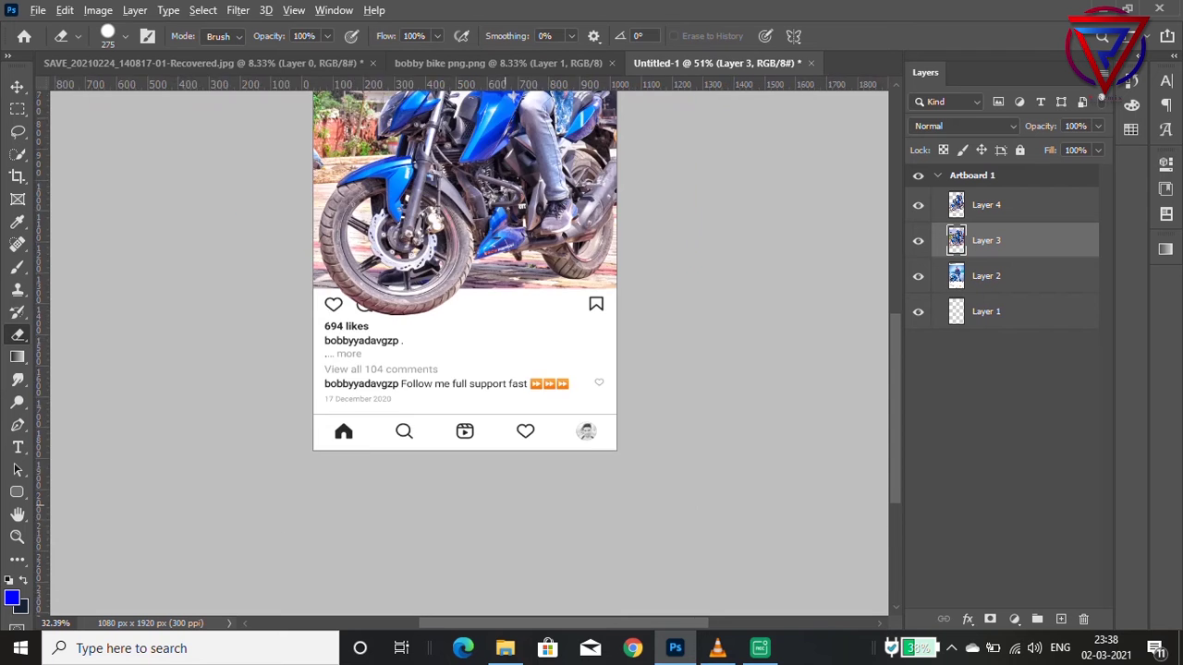
{"action": "scroll", "coordinate": [497, 351], "scroll_direction": "up", "scroll_amount": 2}
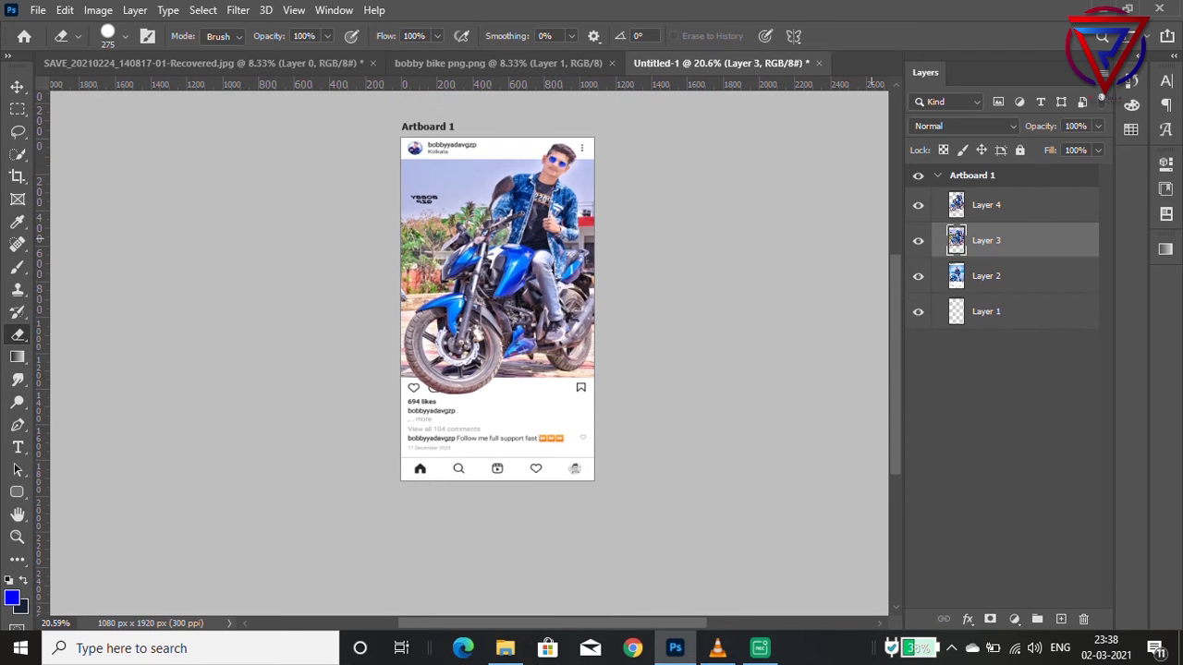
{"action": "scroll", "coordinate": [570, 180], "scroll_direction": "up", "scroll_amount": 3}
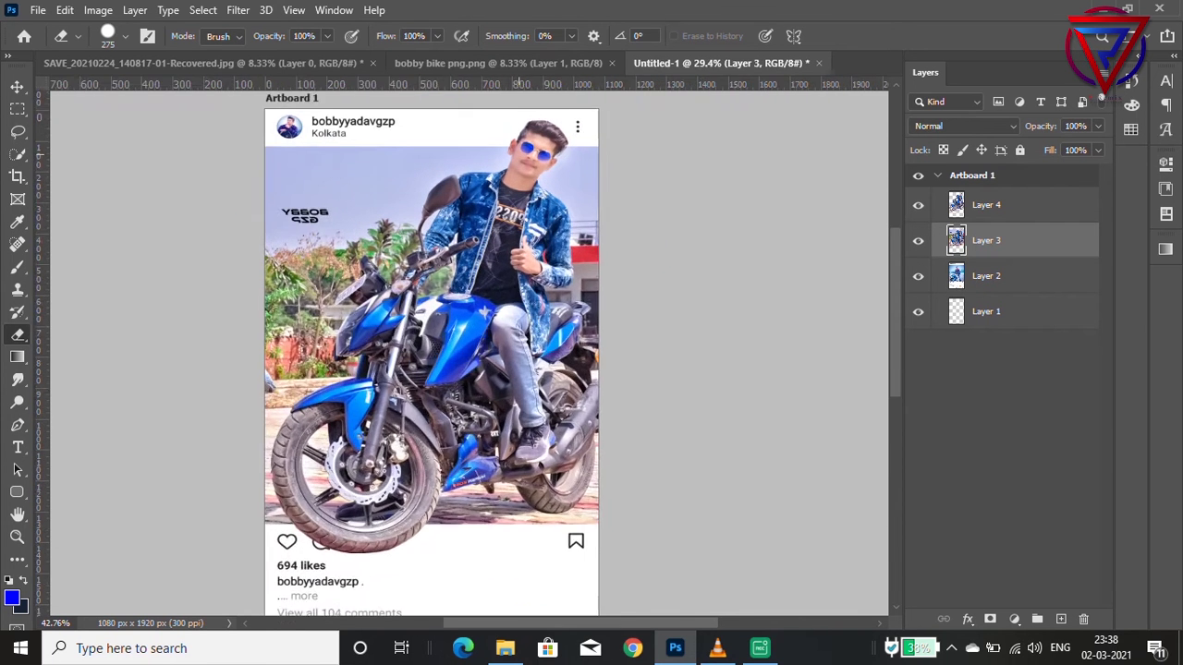
{"action": "scroll", "coordinate": [673, 163], "scroll_direction": "down", "scroll_amount": 1}
{"action": "scroll", "coordinate": [589, 187], "scroll_direction": "up", "scroll_amount": 2}
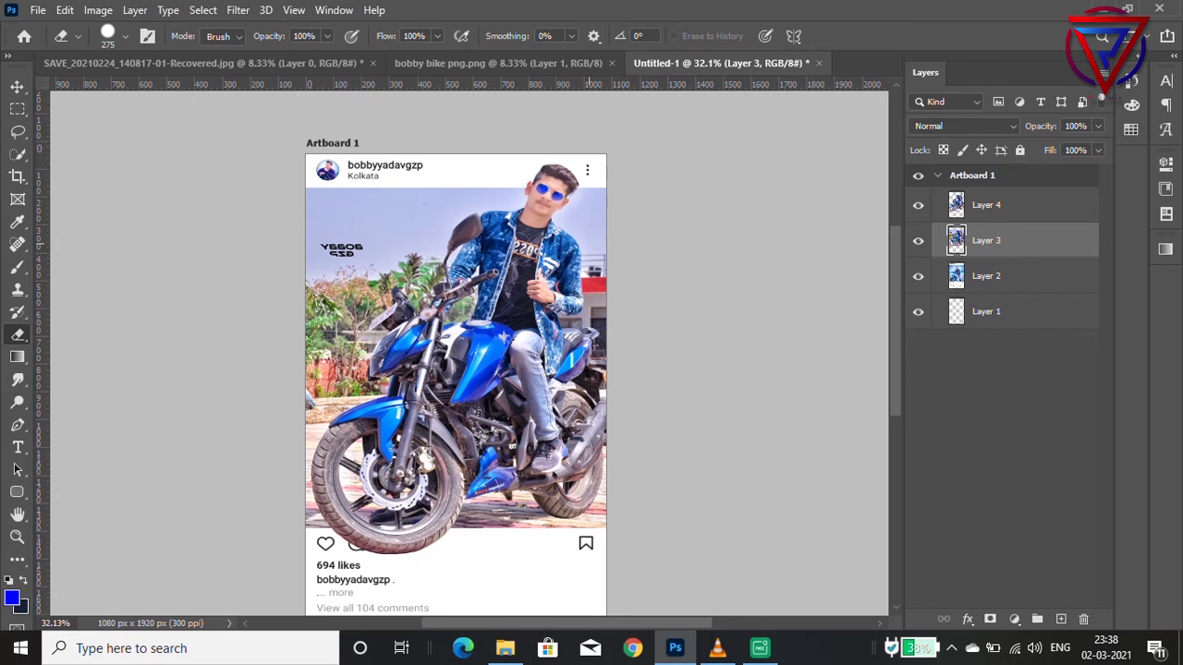
{"action": "scroll", "coordinate": [589, 188], "scroll_direction": "down", "scroll_amount": 1}
{"action": "scroll", "coordinate": [590, 82], "scroll_direction": "down", "scroll_amount": 2}
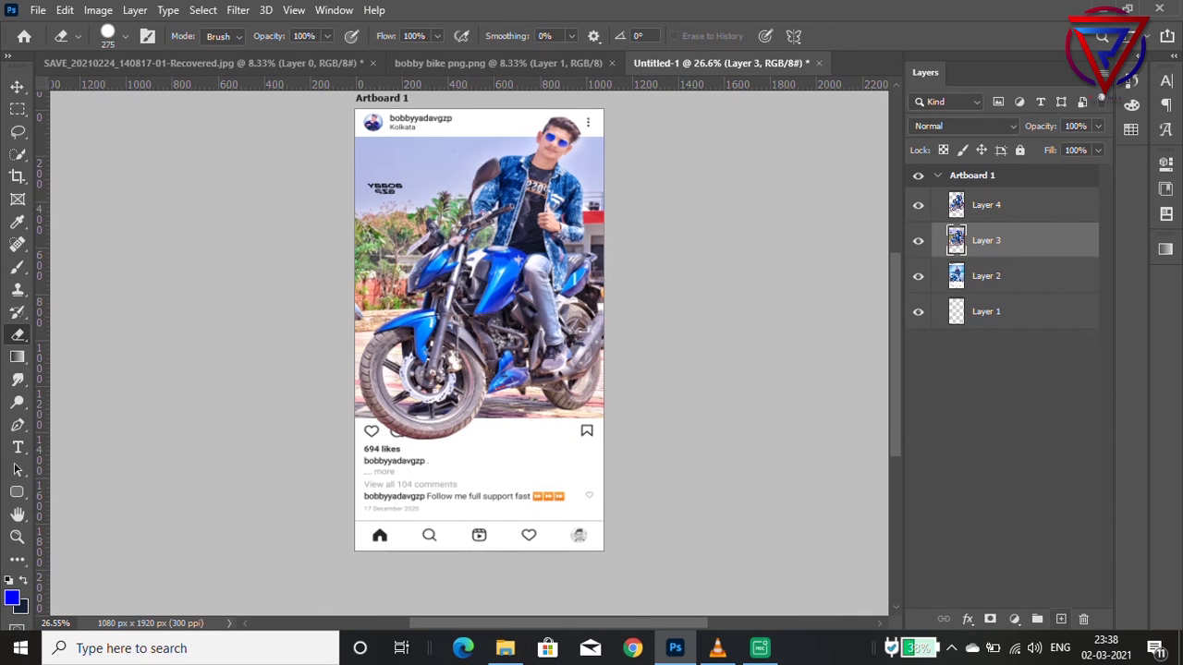
Add an empty layer directly above Layer 3 and set up a 259 px Soft Round brush with 0% hardness
{"action": "left_click", "coordinate": [1061, 618]}
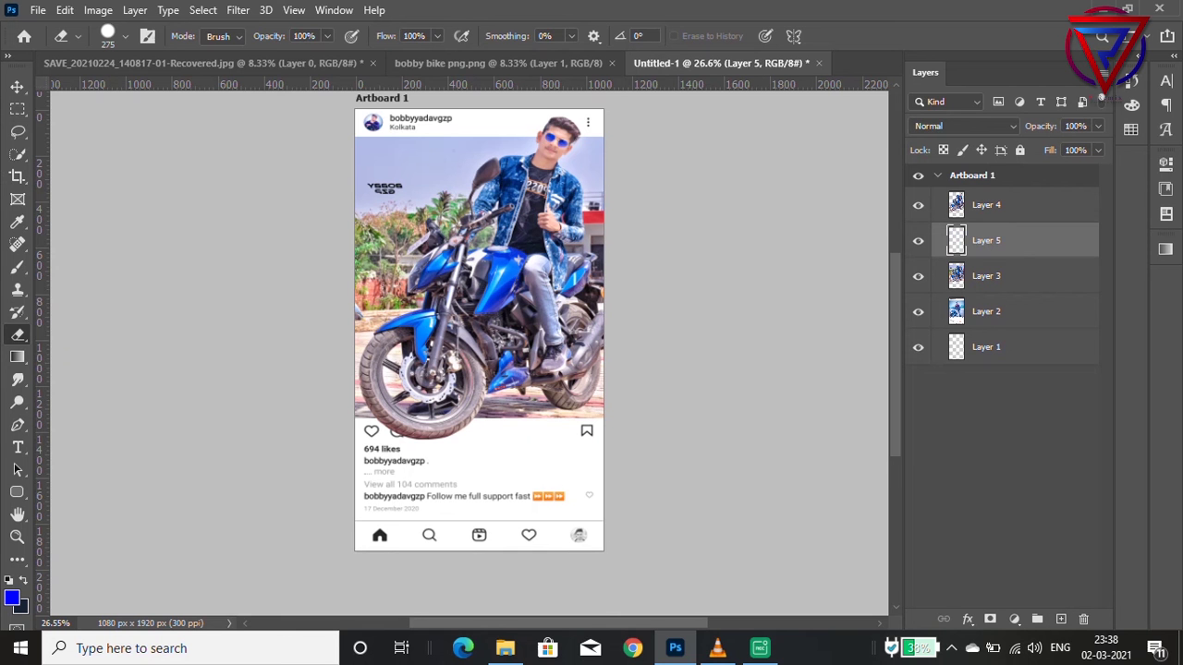
{"action": "key", "text": "b"}
{"action": "scroll", "coordinate": [434, 459], "scroll_direction": "up", "scroll_amount": 5}
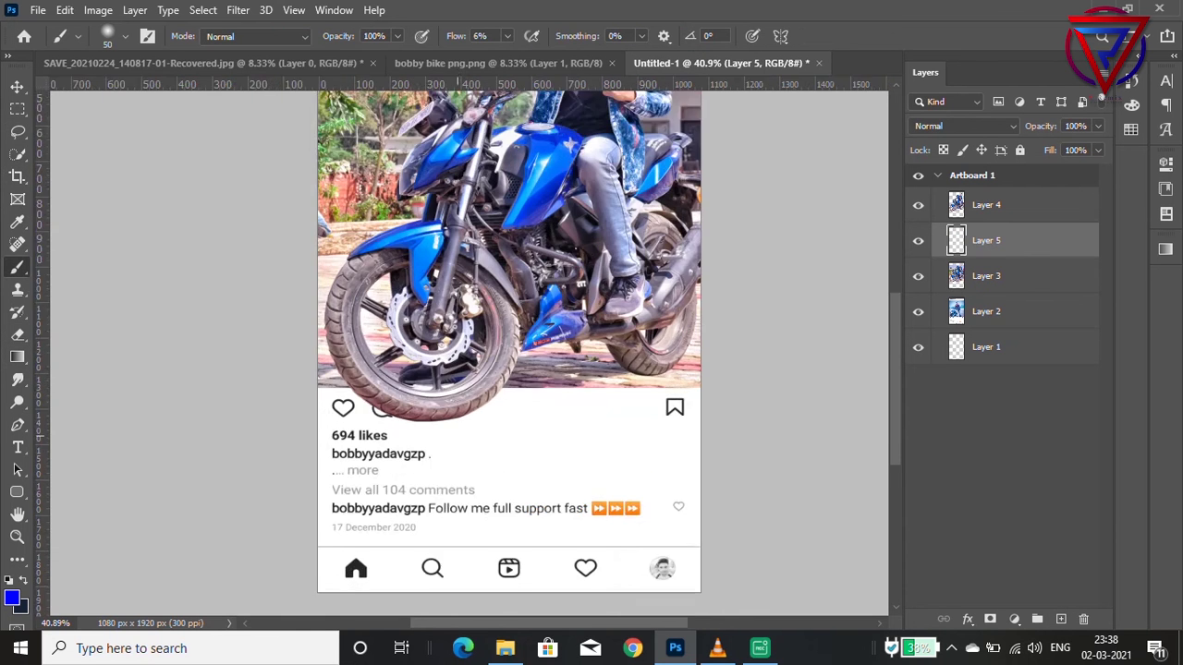
{"action": "scroll", "coordinate": [493, 399], "scroll_direction": "up", "scroll_amount": 3}
{"action": "right_click", "coordinate": [525, 394]}
{"action": "left_click_drag", "start_coordinate": [641, 374], "coordinate": [702, 374]}
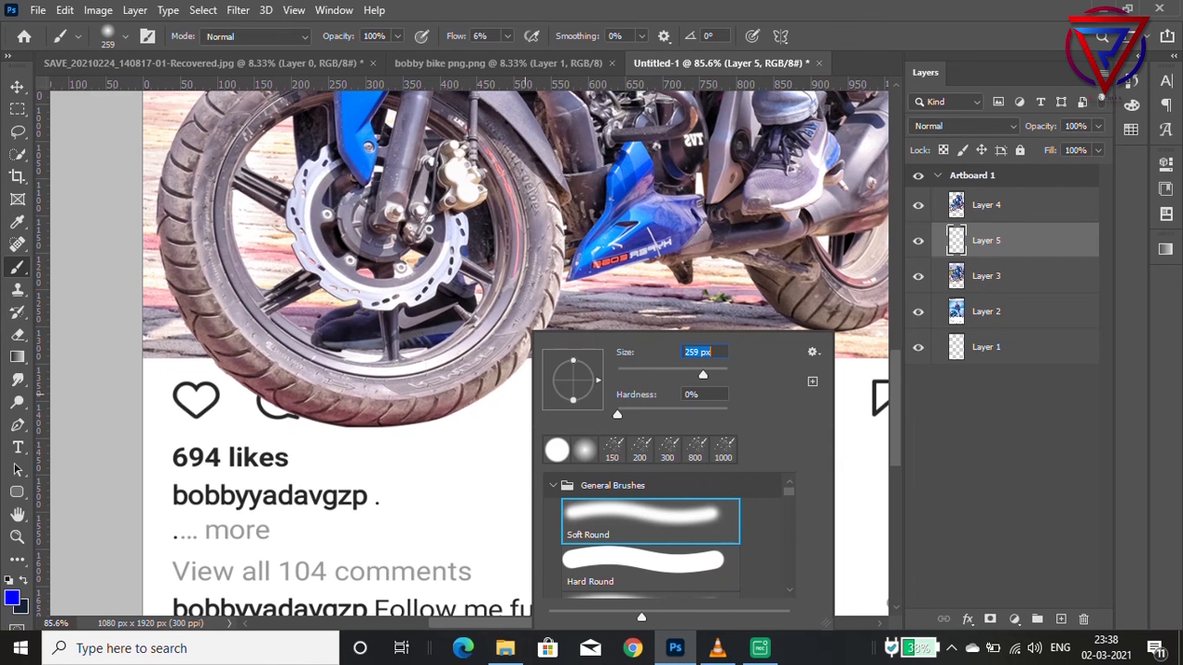
{"action": "key", "text": "Return"}
Paint a soft blue shadow beneath the front wheel on Layer 5 at 6% flow and undo the last stroke
{"action": "left_click", "coordinate": [364, 358]}
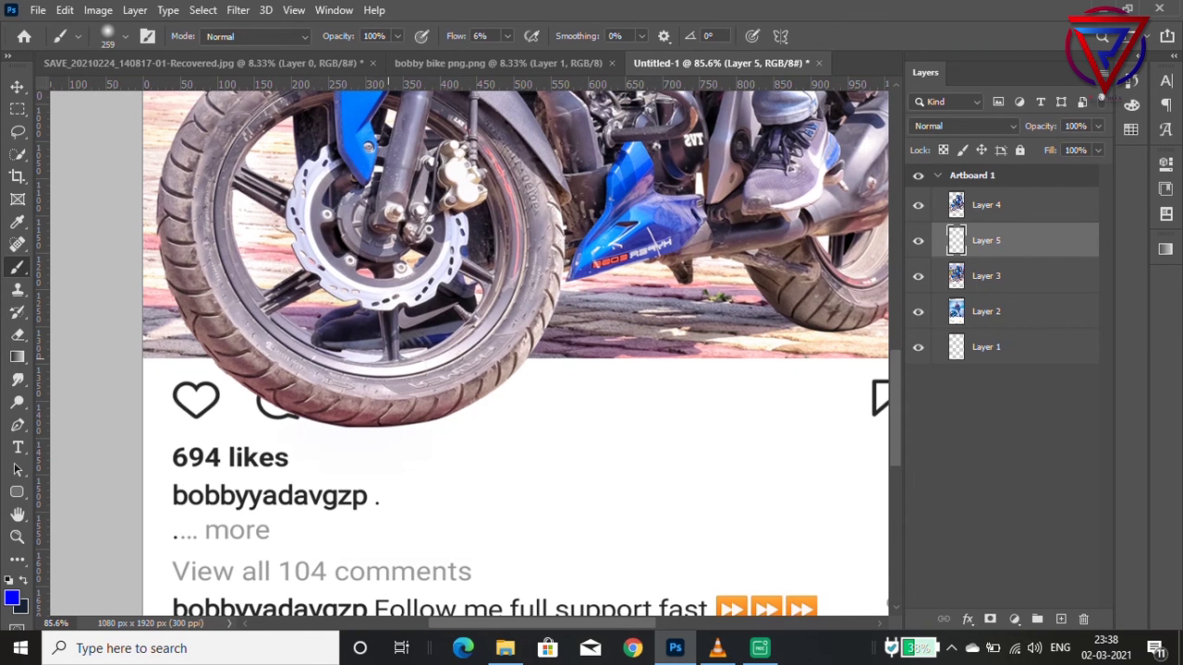
{"action": "left_click", "coordinate": [380, 361]}
{"action": "left_click_drag", "start_coordinate": [411, 407], "coordinate": [538, 403]}
{"action": "mouse_move", "coordinate": [441, 351]}
{"action": "left_mouse_down"}
{"action": "mouse_move", "coordinate": [321, 376]}
{"action": "mouse_move", "coordinate": [324, 406]}
{"action": "mouse_move", "coordinate": [313, 407]}
{"action": "left_mouse_up"}
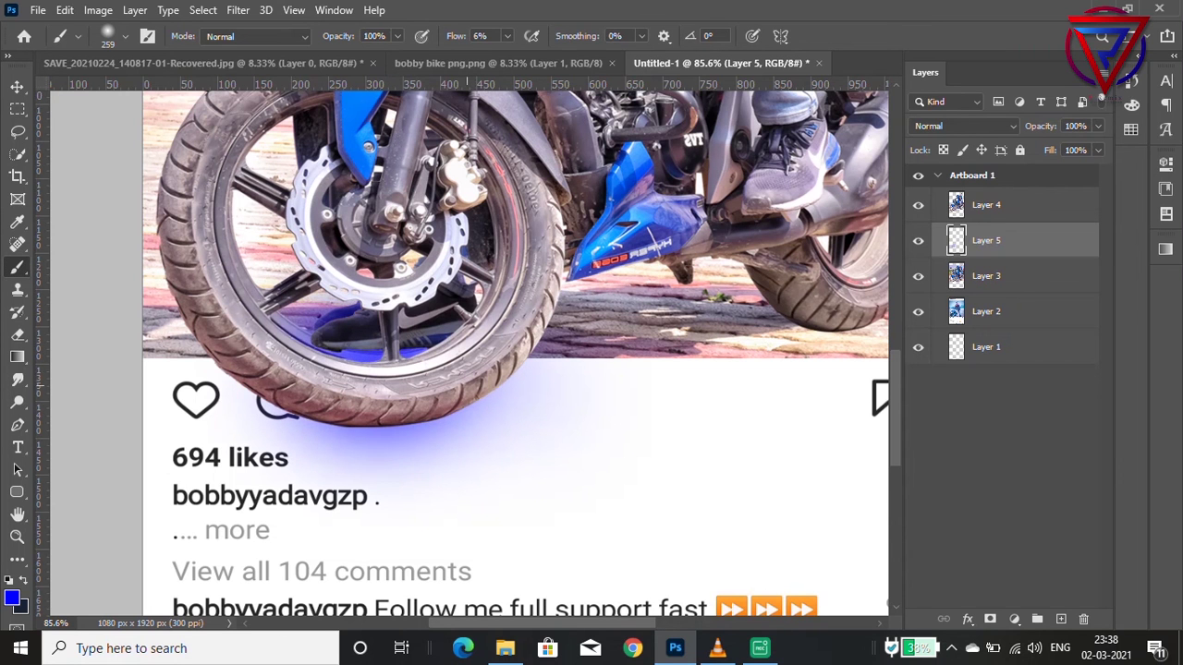
{"action": "key", "text": "ctrl+z"}
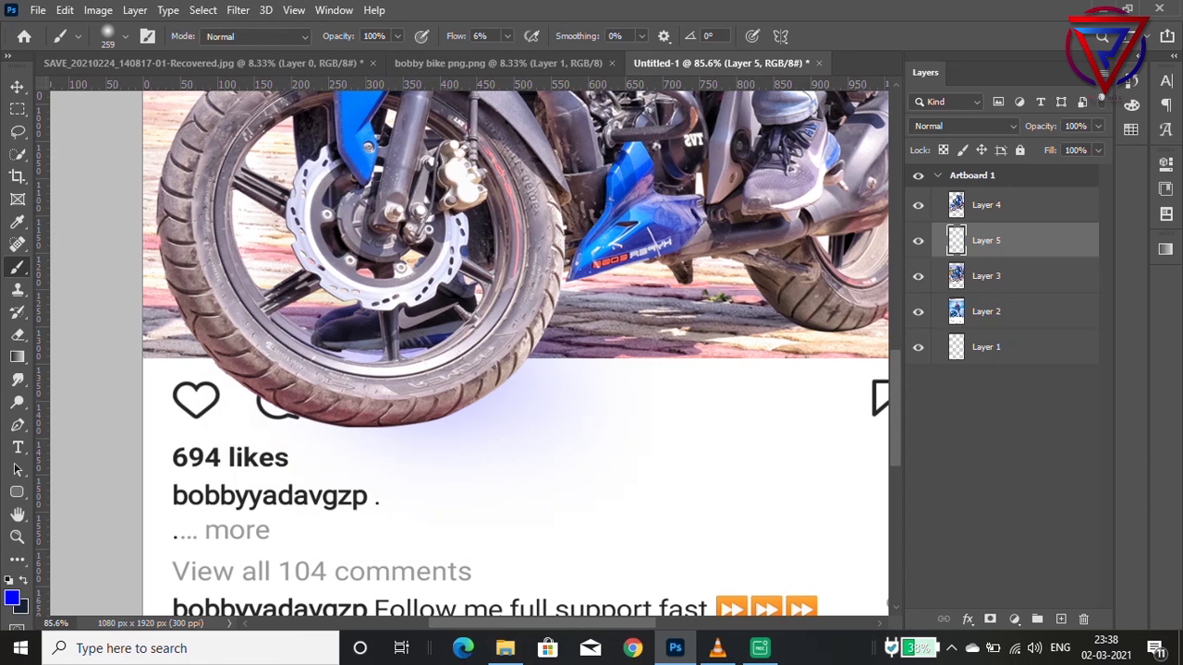
Reset the painting colours to black and white, try a black shadow stroke beneath the front wheel, and undo it
{"action": "key", "text": "d"}
{"action": "mouse_move", "coordinate": [366, 373]}
{"action": "left_mouse_down"}
{"action": "mouse_move", "coordinate": [379, 374]}
{"action": "mouse_move", "coordinate": [331, 373]}
{"action": "mouse_move", "coordinate": [331, 361]}
{"action": "left_mouse_up"}
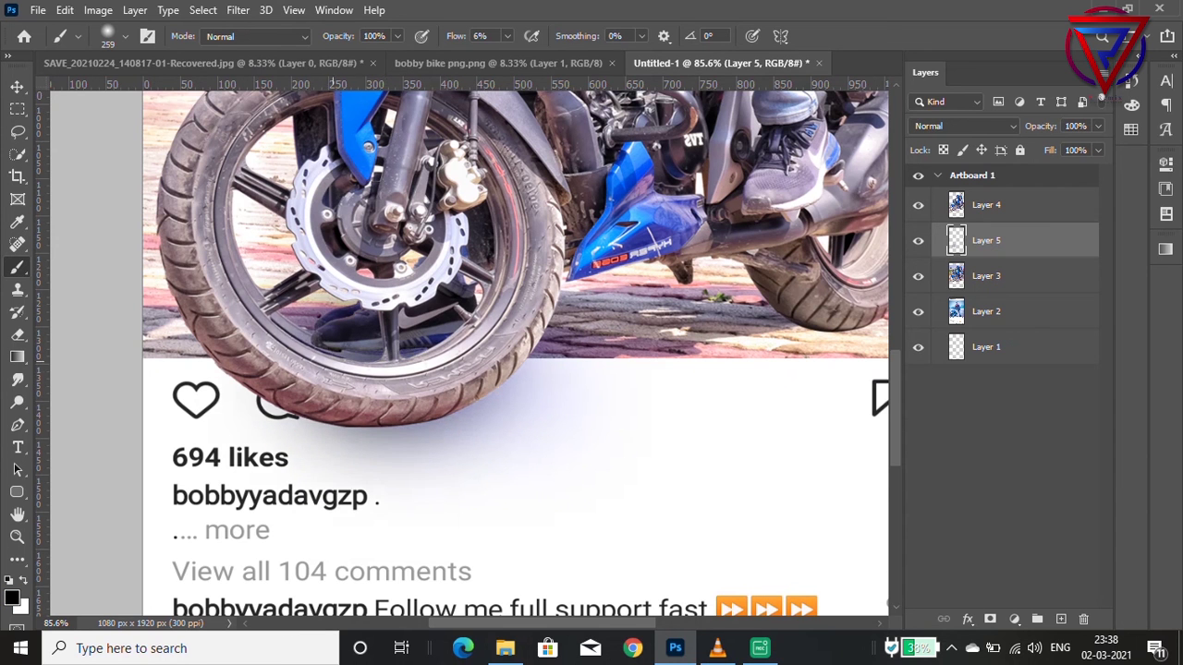
{"action": "key", "text": "ctrl+z"}
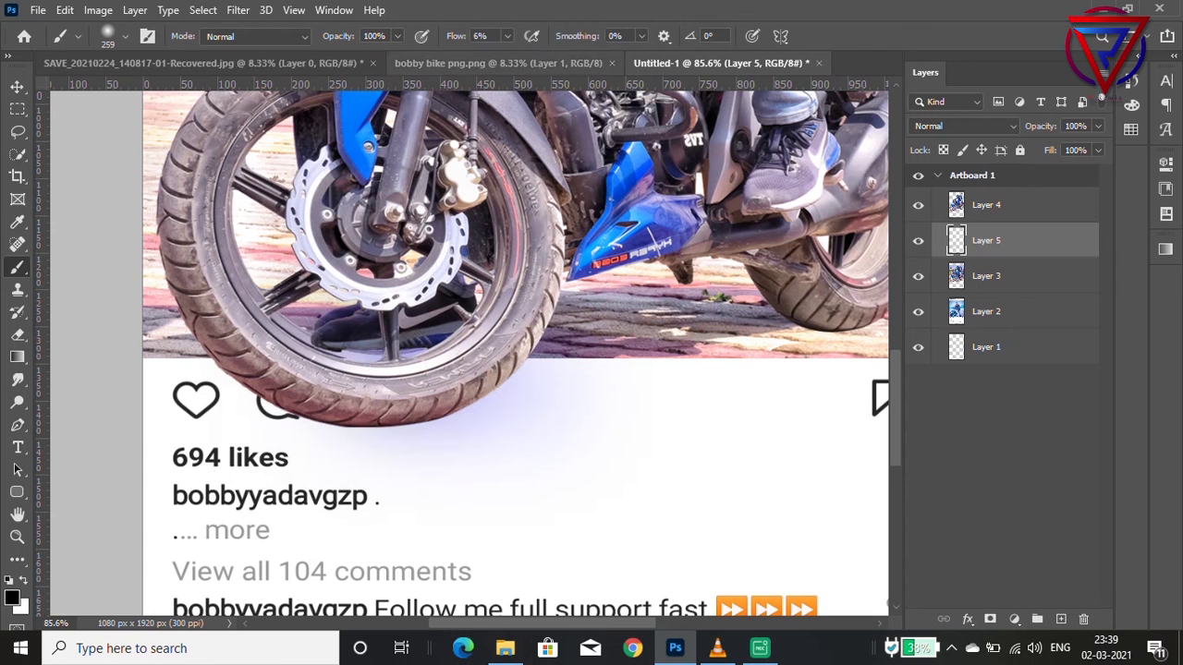
Set the brush to 29% flow and 124 px, and paint a black shadow along the front wheel's lower edge
{"action": "left_click", "coordinate": [506, 36]}
{"action": "left_click_drag", "start_coordinate": [504, 56], "coordinate": [524, 55]}
{"action": "key", "text": "Return"}
{"action": "right_click", "coordinate": [457, 329]}
{"action": "left_click_drag", "start_coordinate": [629, 374], "coordinate": [605, 374]}
{"action": "key", "text": "Return"}
{"action": "mouse_move", "coordinate": [319, 397]}
{"action": "left_mouse_down"}
{"action": "mouse_move", "coordinate": [421, 400]}
{"action": "mouse_move", "coordinate": [494, 369]}
{"action": "mouse_move", "coordinate": [340, 400]}
{"action": "mouse_move", "coordinate": [411, 403]}
{"action": "mouse_move", "coordinate": [290, 396]}
{"action": "mouse_move", "coordinate": [267, 406]}
{"action": "mouse_move", "coordinate": [425, 438]}
{"action": "left_mouse_up"}
{"action": "mouse_move", "coordinate": [486, 369]}
{"action": "left_mouse_down"}
{"action": "mouse_move", "coordinate": [504, 359]}
{"action": "mouse_move", "coordinate": [490, 384]}
{"action": "mouse_move", "coordinate": [353, 402]}
{"action": "mouse_move", "coordinate": [514, 367]}
{"action": "mouse_move", "coordinate": [462, 434]}
{"action": "mouse_move", "coordinate": [258, 416]}
{"action": "left_mouse_up"}
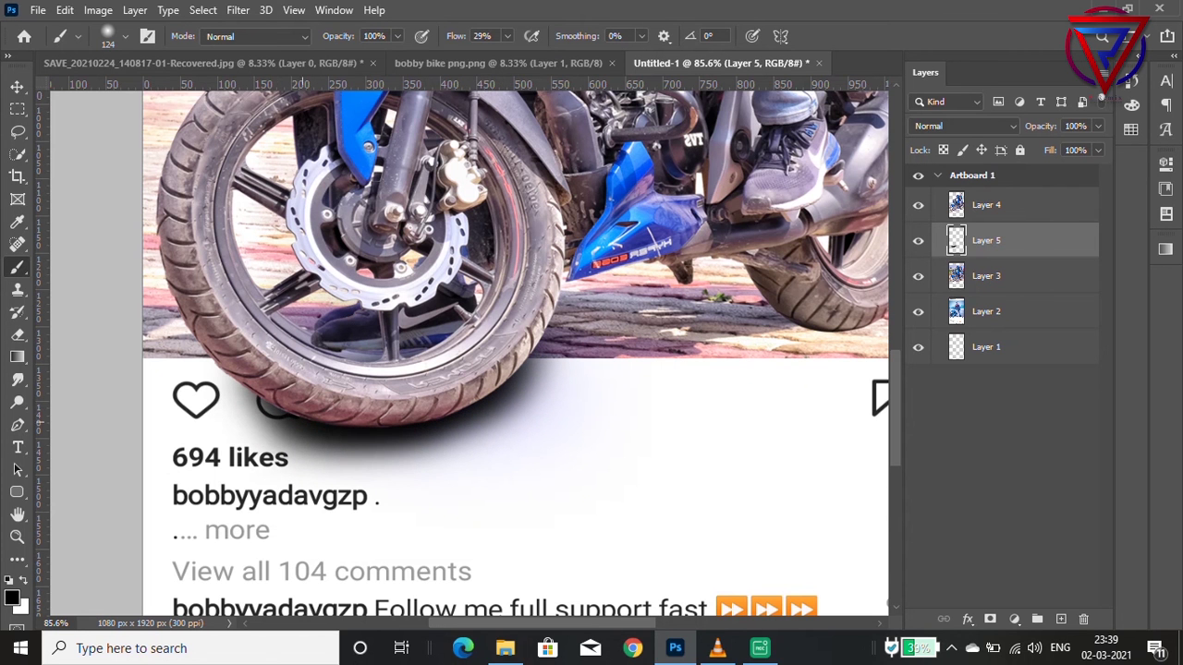
Broaden the black shadow beneath the front wheel with further strokes, undoing and repainting the first attempt
{"action": "scroll", "coordinate": [480, 434], "scroll_direction": "down", "scroll_amount": 9}
{"action": "scroll", "coordinate": [481, 435], "scroll_direction": "up", "scroll_amount": 5}
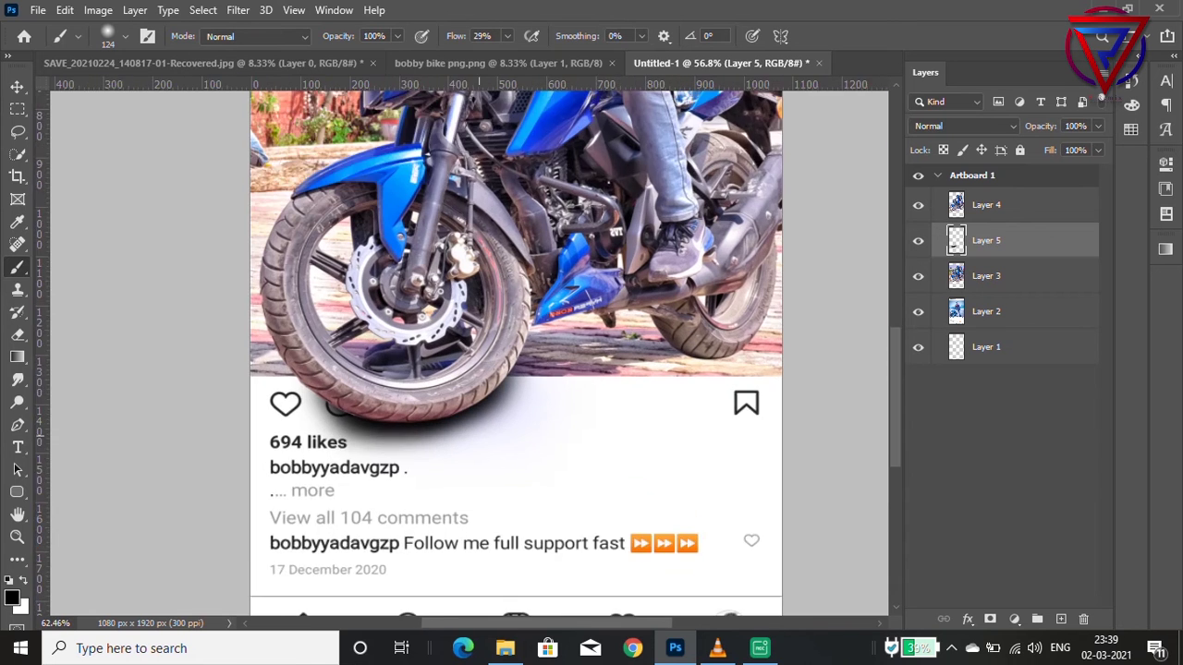
{"action": "scroll", "coordinate": [480, 434], "scroll_direction": "up", "scroll_amount": 2}
{"action": "mouse_move", "coordinate": [526, 368]}
{"action": "left_mouse_down"}
{"action": "mouse_move", "coordinate": [481, 446]}
{"action": "mouse_move", "coordinate": [334, 471]}
{"action": "left_mouse_up"}
{"action": "key", "text": "ctrl+z"}
{"action": "mouse_move", "coordinate": [522, 363]}
{"action": "left_mouse_down"}
{"action": "mouse_move", "coordinate": [497, 413]}
{"action": "mouse_move", "coordinate": [344, 453]}
{"action": "mouse_move", "coordinate": [314, 451]}
{"action": "mouse_move", "coordinate": [307, 421]}
{"action": "left_mouse_up"}
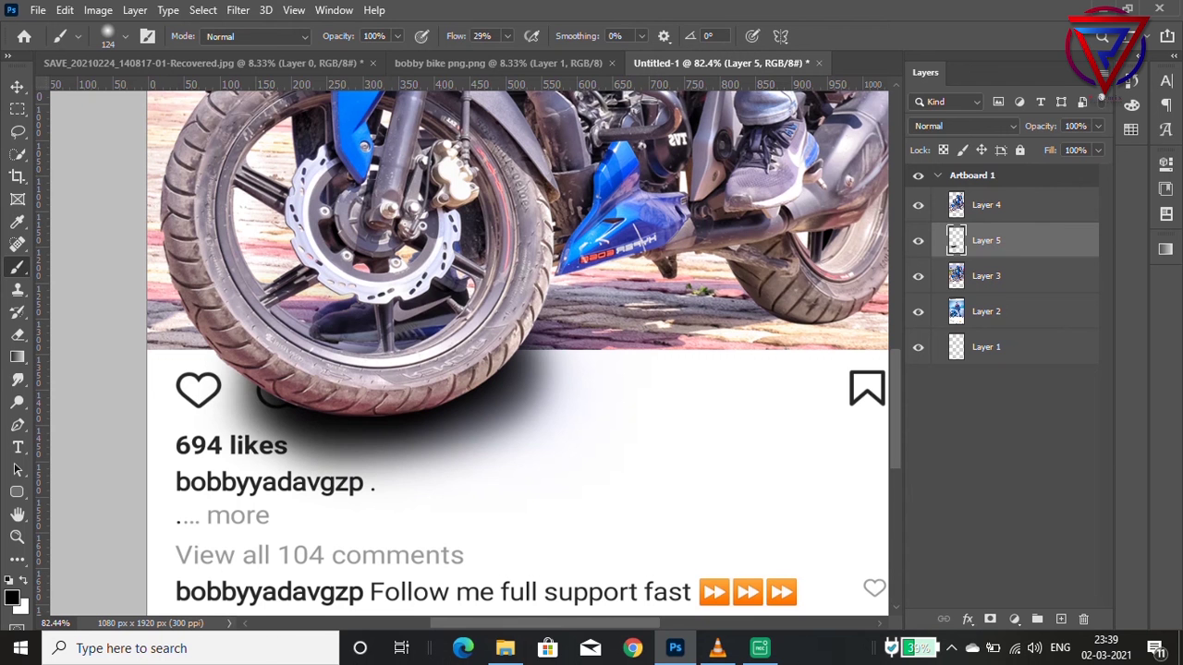
Reduce the shadow layer's opacity to 51% and check the effect on the whole post
{"action": "left_click", "coordinate": [1097, 126]}
{"action": "left_click", "coordinate": [1059, 146]}
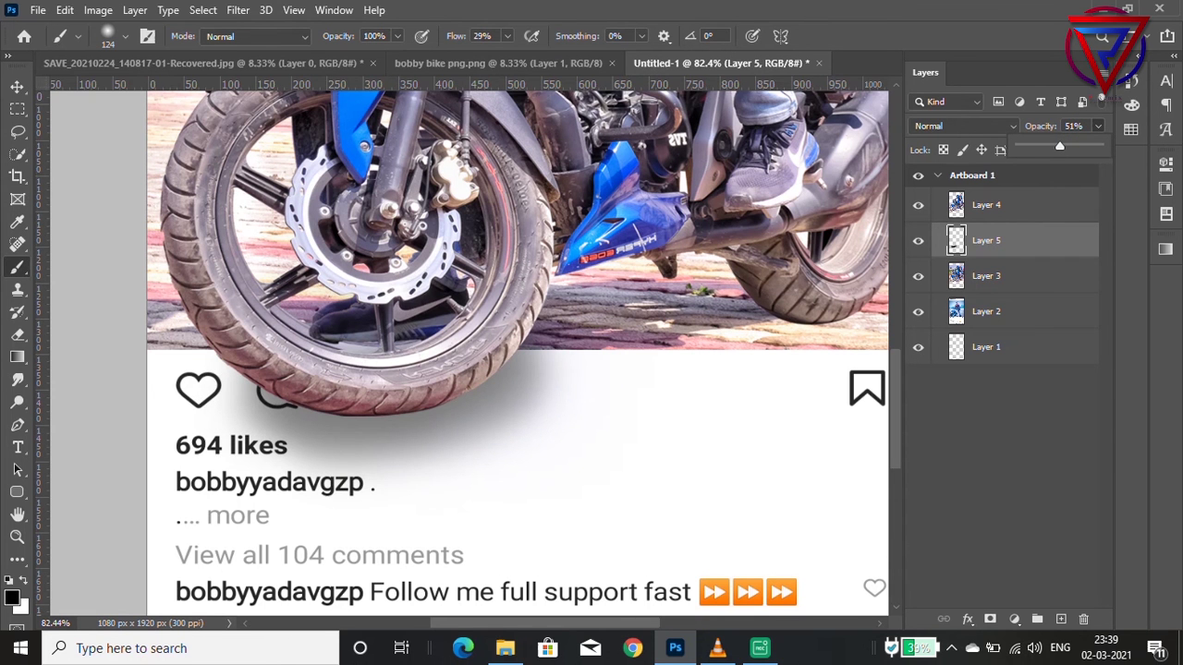
{"action": "key", "text": "ctrl+minus"}
{"action": "key", "text": "ctrl+minus"}
{"action": "key", "text": "ctrl+minus"}
{"action": "key", "text": "ctrl+minus"}
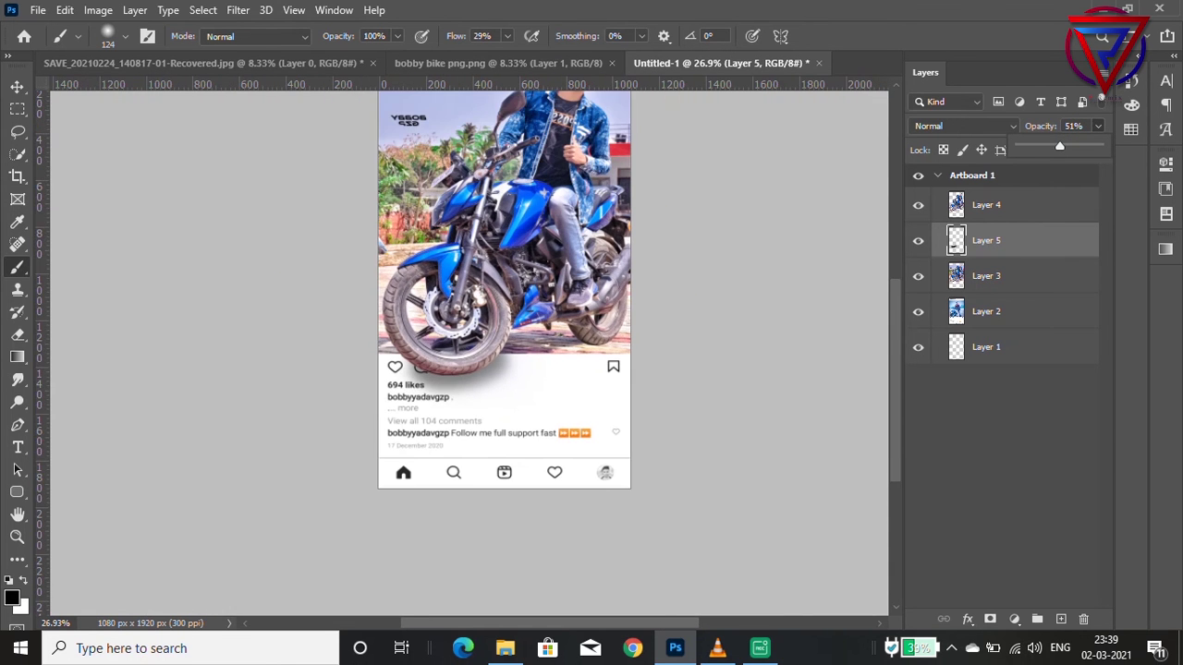
Set up the Eraser with a 275 px Soft Round brush at 0% hardness and 47% flow
{"action": "scroll", "coordinate": [526, 380], "scroll_direction": "up", "scroll_amount": 1}
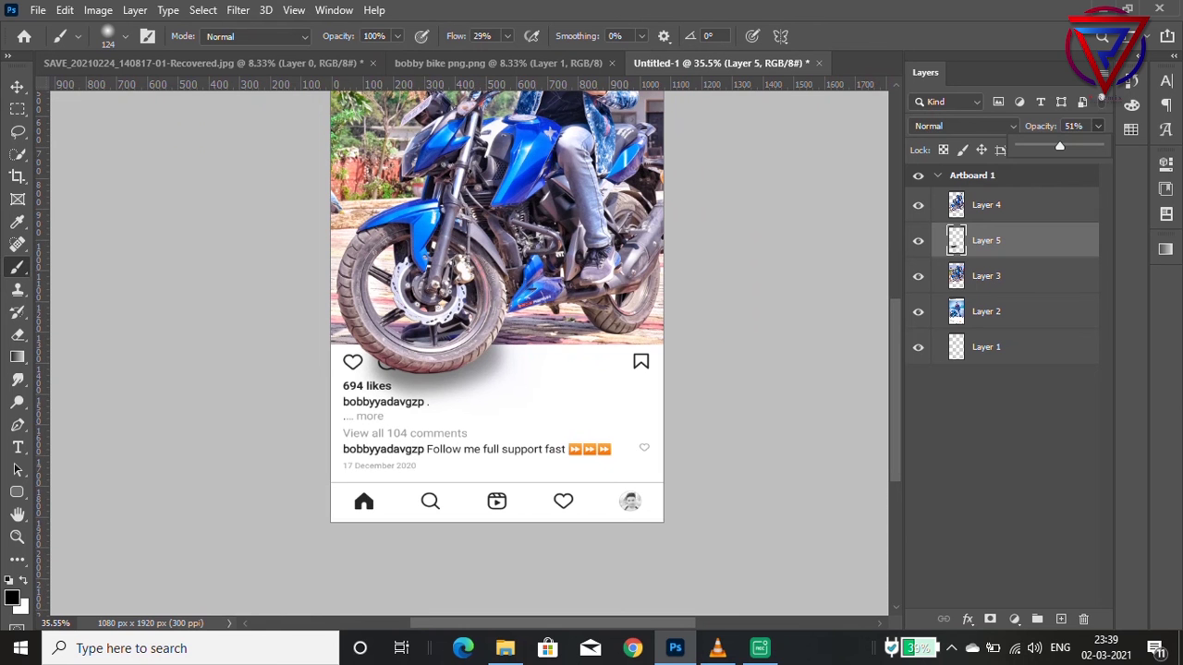
{"action": "key", "text": "e"}
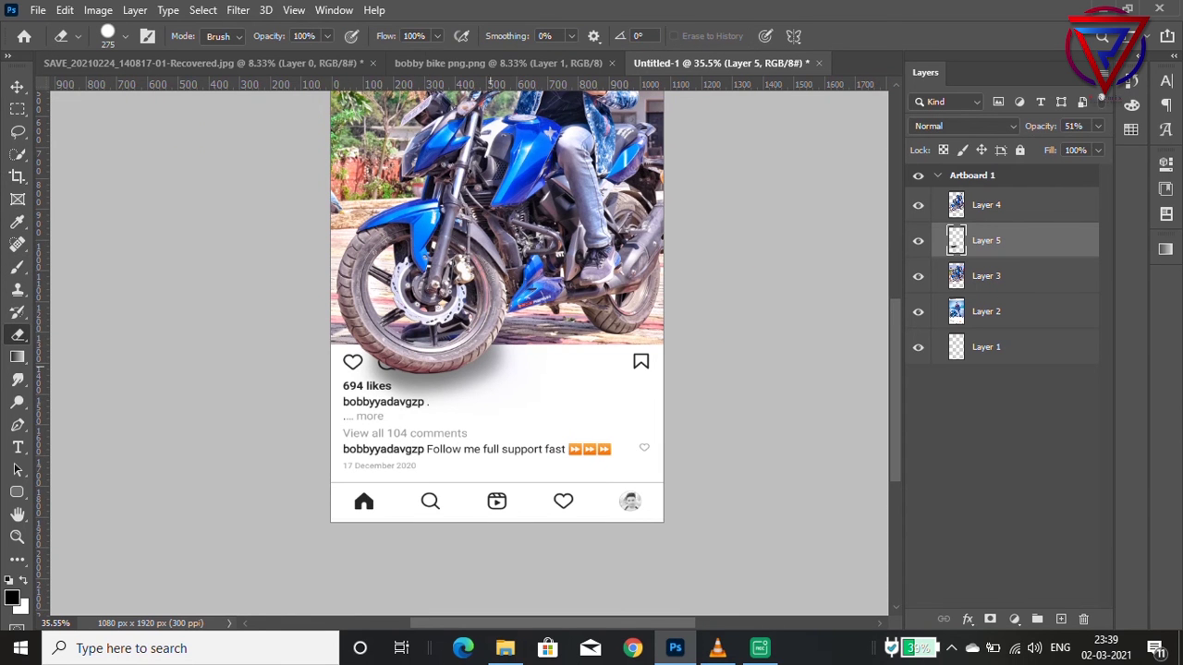
{"action": "scroll", "coordinate": [506, 382], "scroll_direction": "up", "scroll_amount": 2}
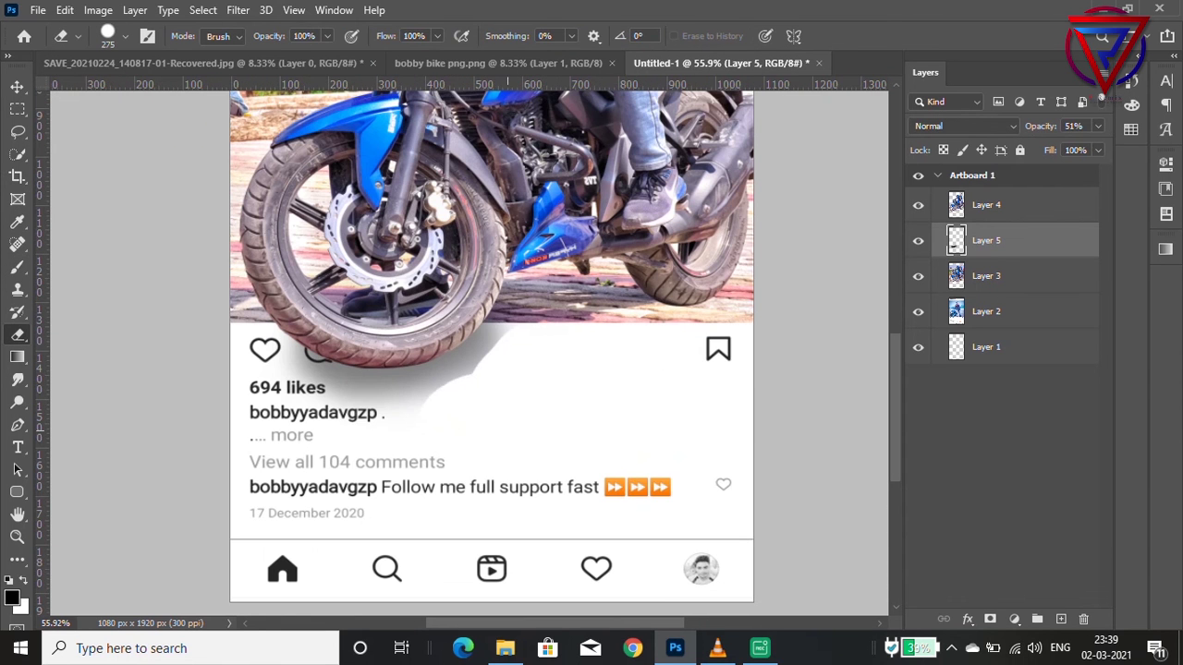
{"action": "right_click", "coordinate": [578, 330]}
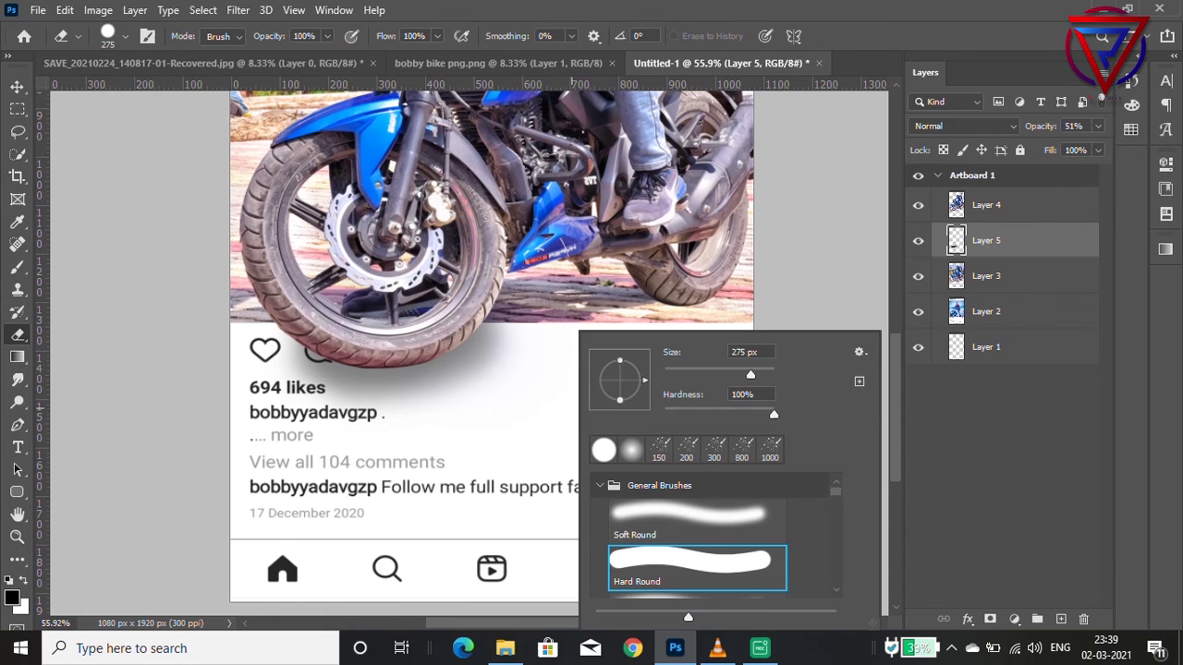
{"action": "left_click", "coordinate": [630, 450]}
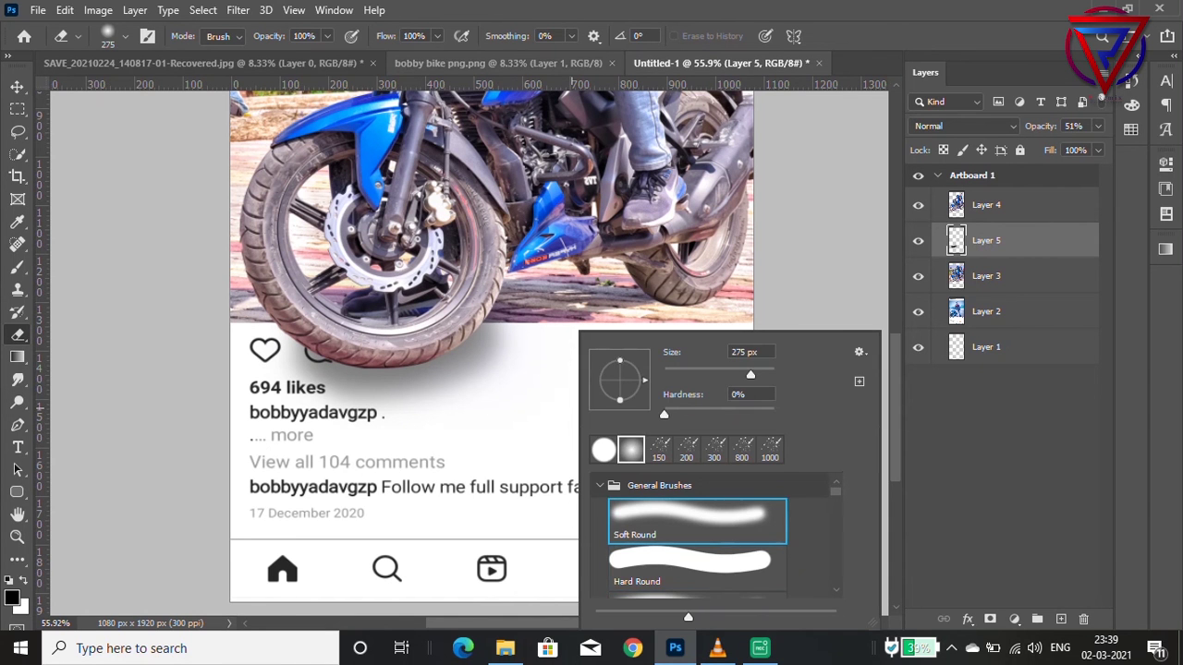
{"action": "left_click", "coordinate": [437, 36]}
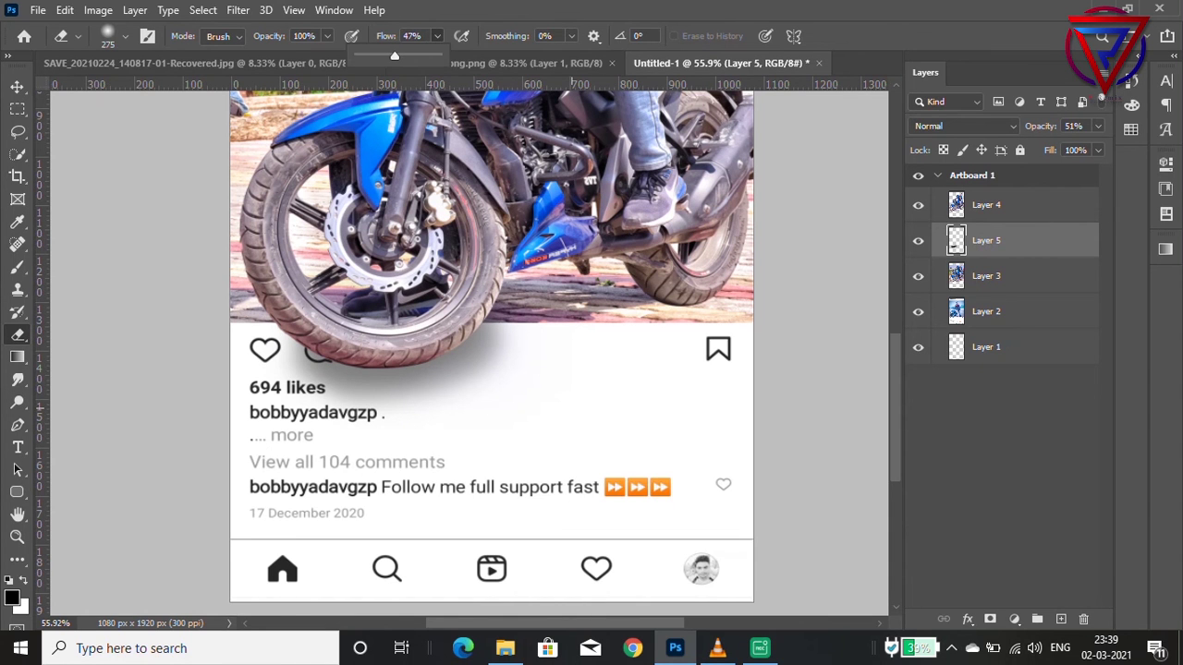
Soften and trim the outer edge of the shadow beneath the front wheel with soft eraser strokes across the caption area
{"action": "left_click", "coordinate": [504, 416]}
{"action": "left_click_drag", "start_coordinate": [504, 416], "coordinate": [381, 447]}
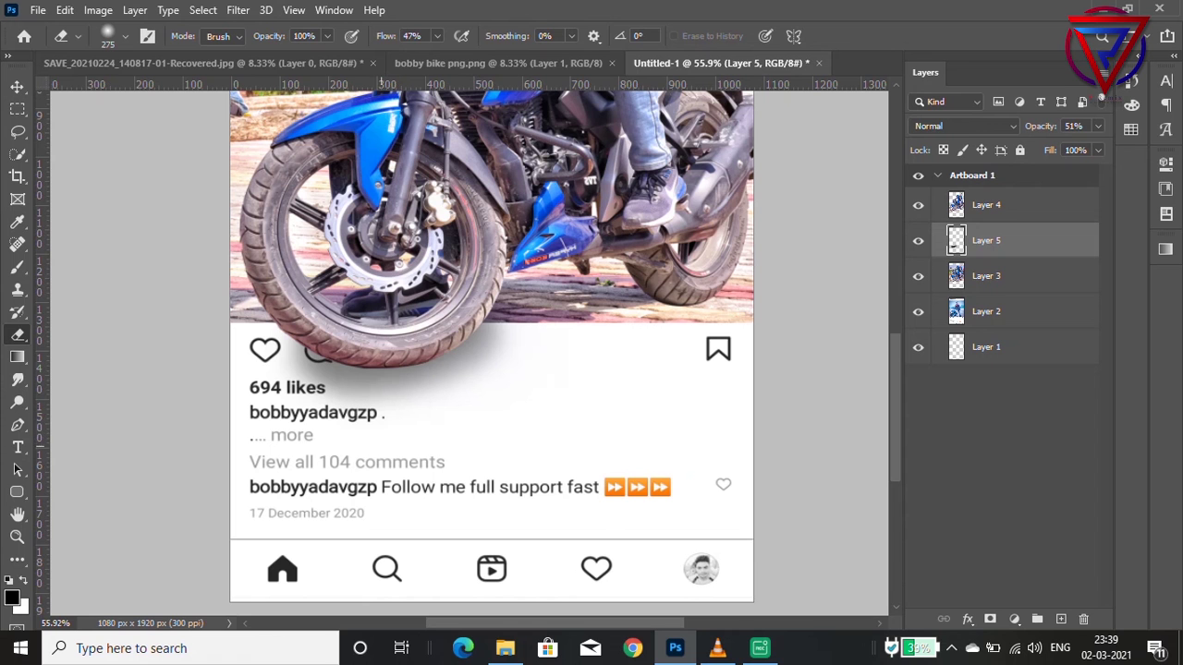
{"action": "left_click_drag", "start_coordinate": [297, 425], "coordinate": [434, 420]}
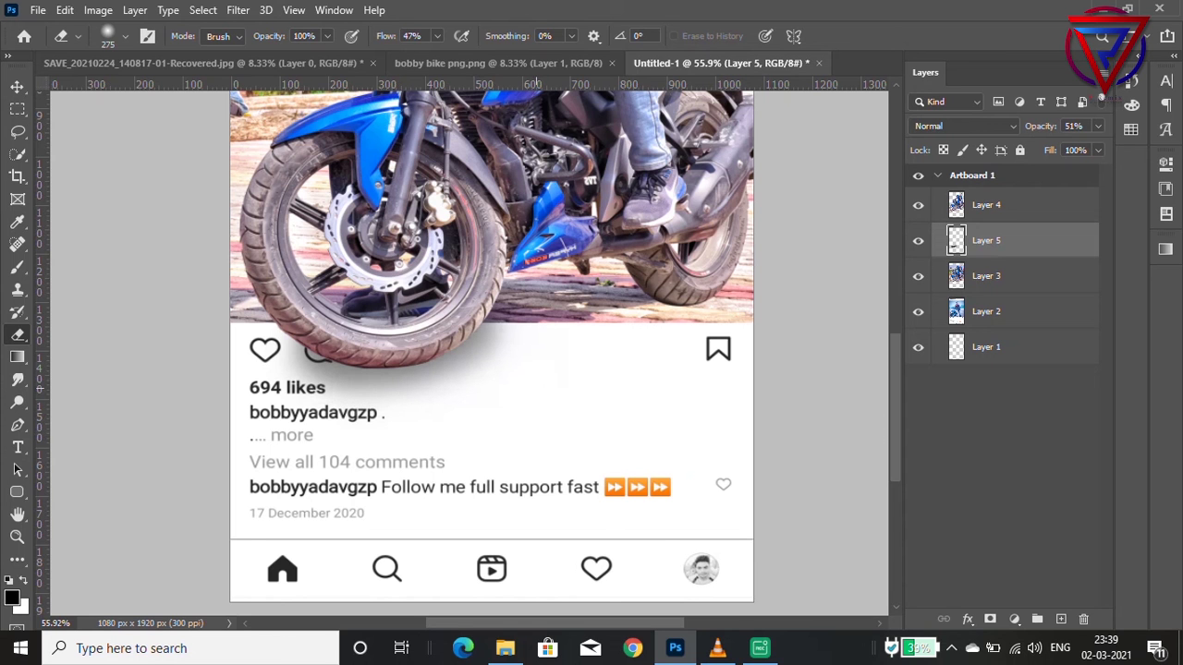
{"action": "mouse_move", "coordinate": [539, 366]}
{"action": "left_mouse_down"}
{"action": "mouse_move", "coordinate": [490, 402]}
{"action": "mouse_move", "coordinate": [383, 436]}
{"action": "left_mouse_up"}
{"action": "left_click_drag", "start_coordinate": [284, 418], "coordinate": [475, 427]}
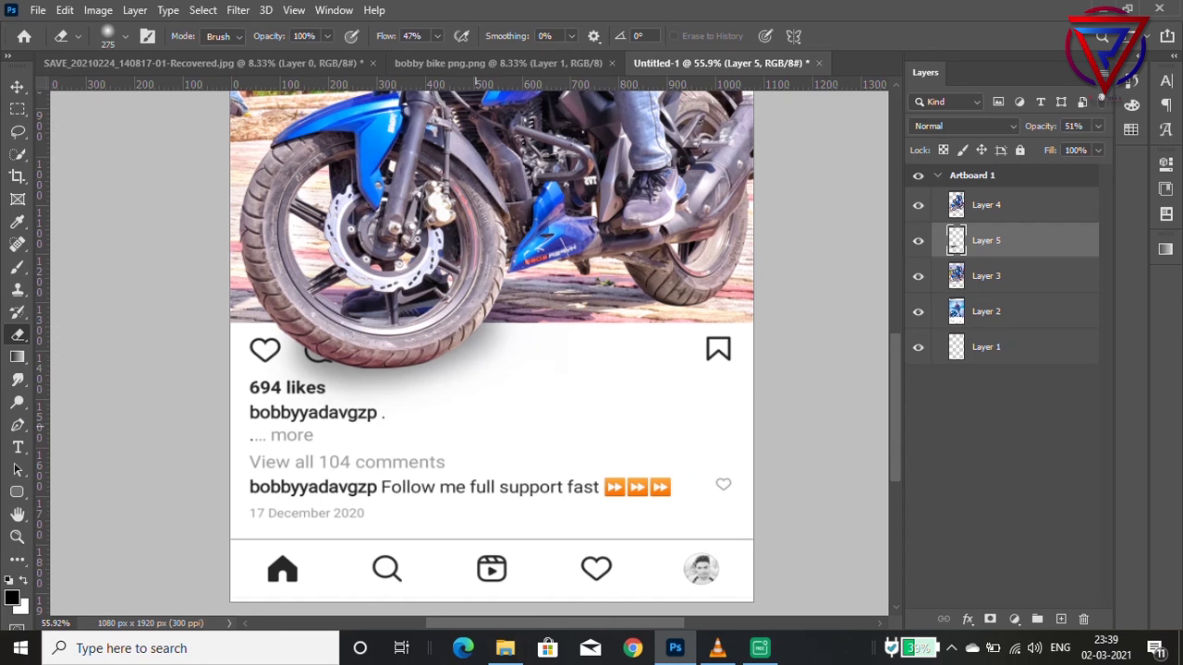
Raise the shadow layer's opacity to 77% and check the effect on the whole post
{"action": "left_click", "coordinate": [1097, 126]}
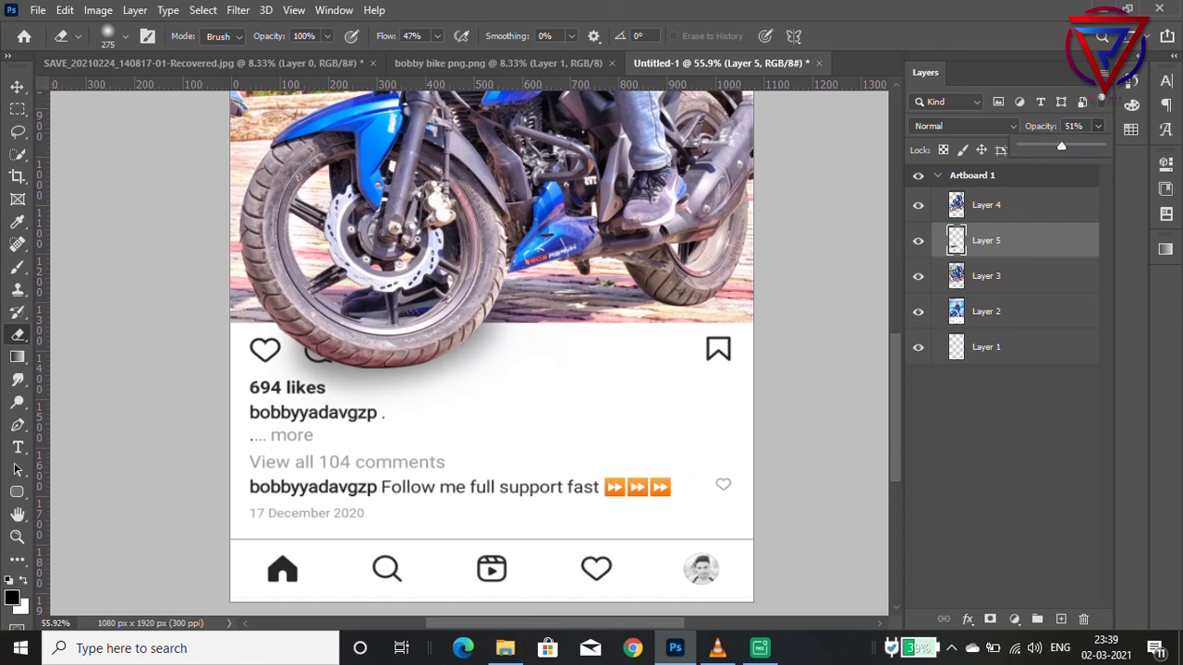
{"action": "left_click_drag", "start_coordinate": [1061, 146], "coordinate": [1076, 146]}
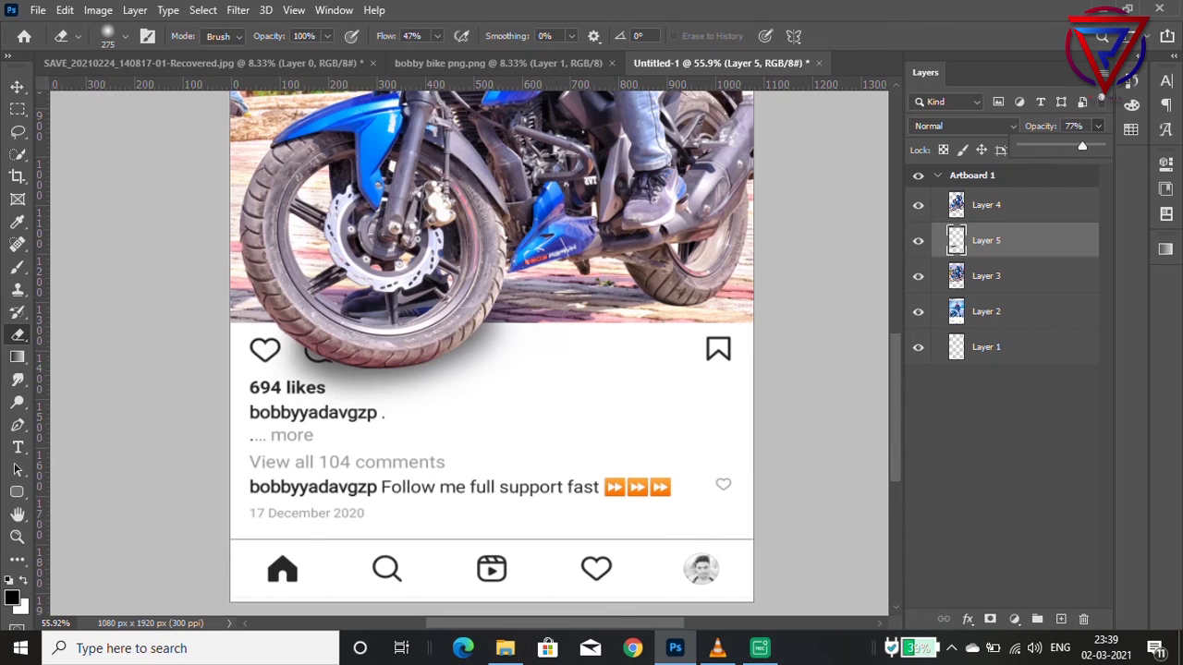
{"action": "scroll", "coordinate": [575, 436], "scroll_direction": "down", "scroll_amount": 4}
{"action": "scroll", "coordinate": [575, 436], "scroll_direction": "up", "scroll_amount": 1}
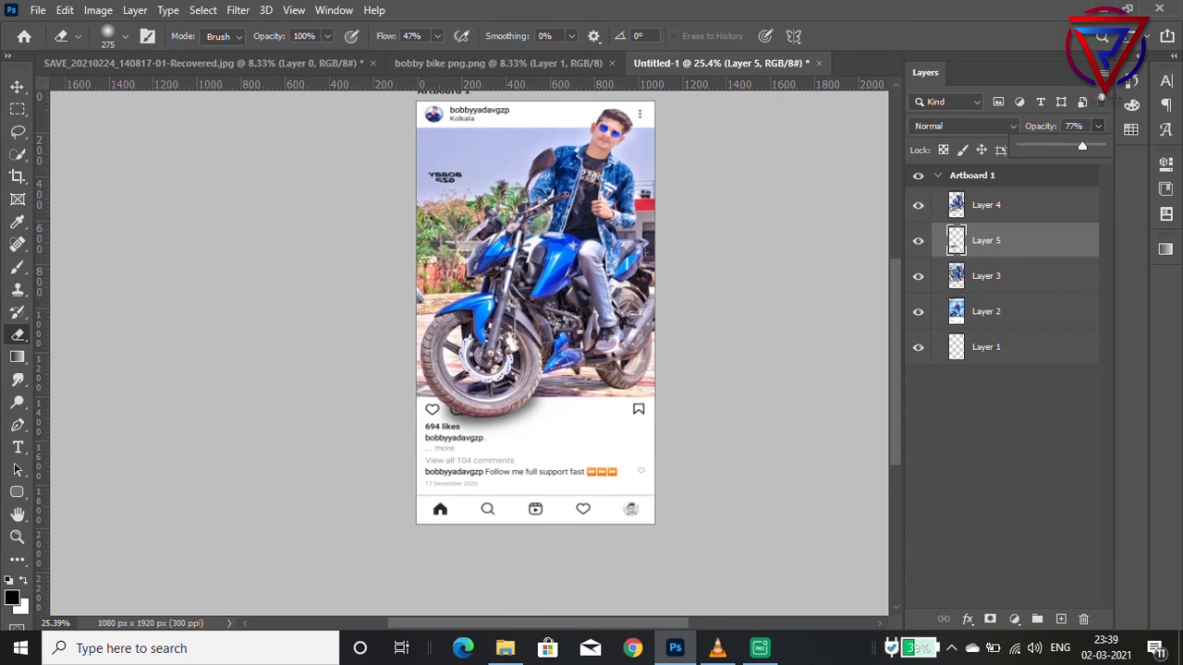
{"action": "scroll", "coordinate": [699, 211], "scroll_direction": "up", "scroll_amount": 2}
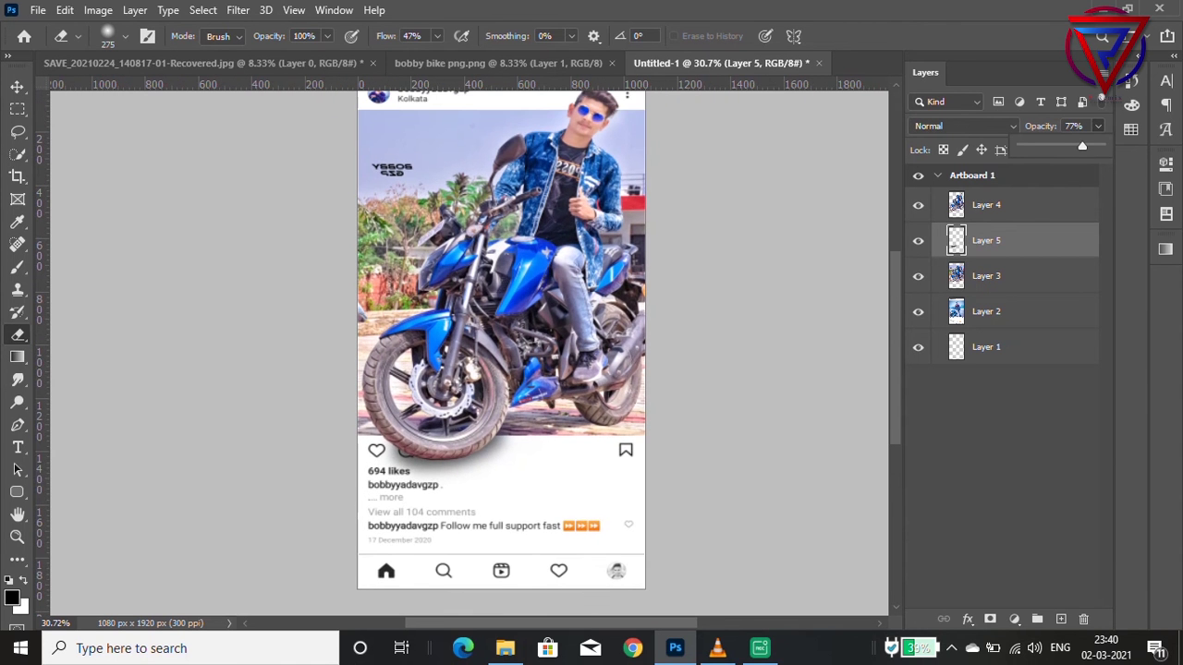
{"action": "scroll", "coordinate": [500, 347], "scroll_direction": "up", "scroll_amount": 1}
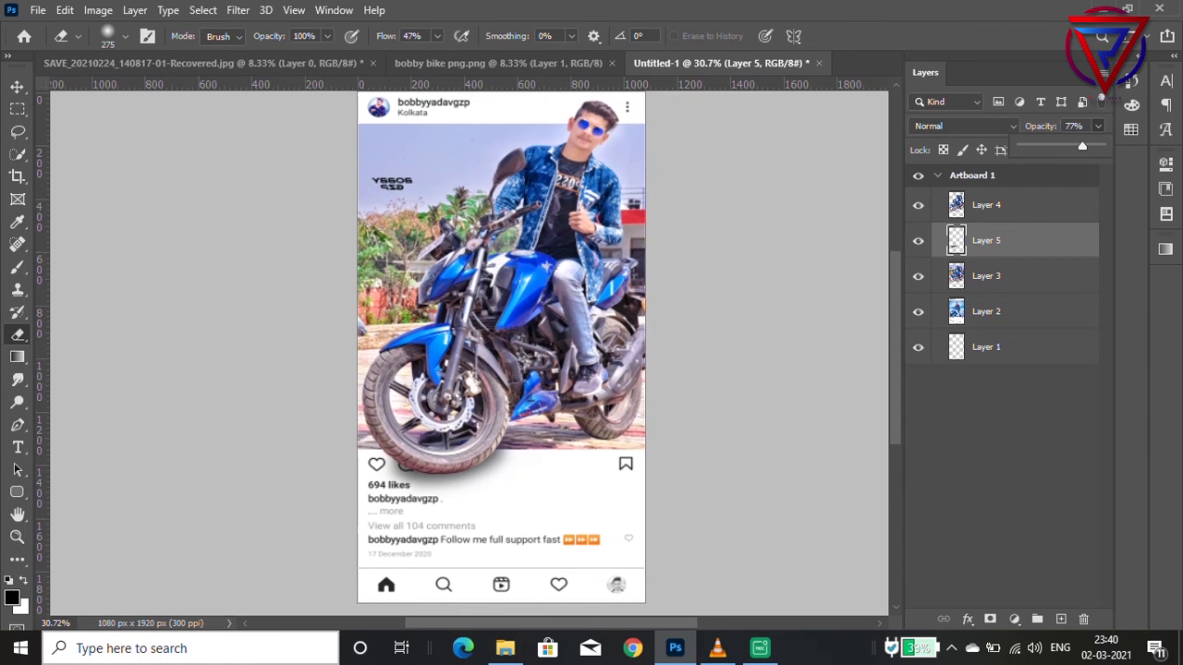
{"action": "scroll", "coordinate": [501, 346], "scroll_direction": "up", "scroll_amount": 2}
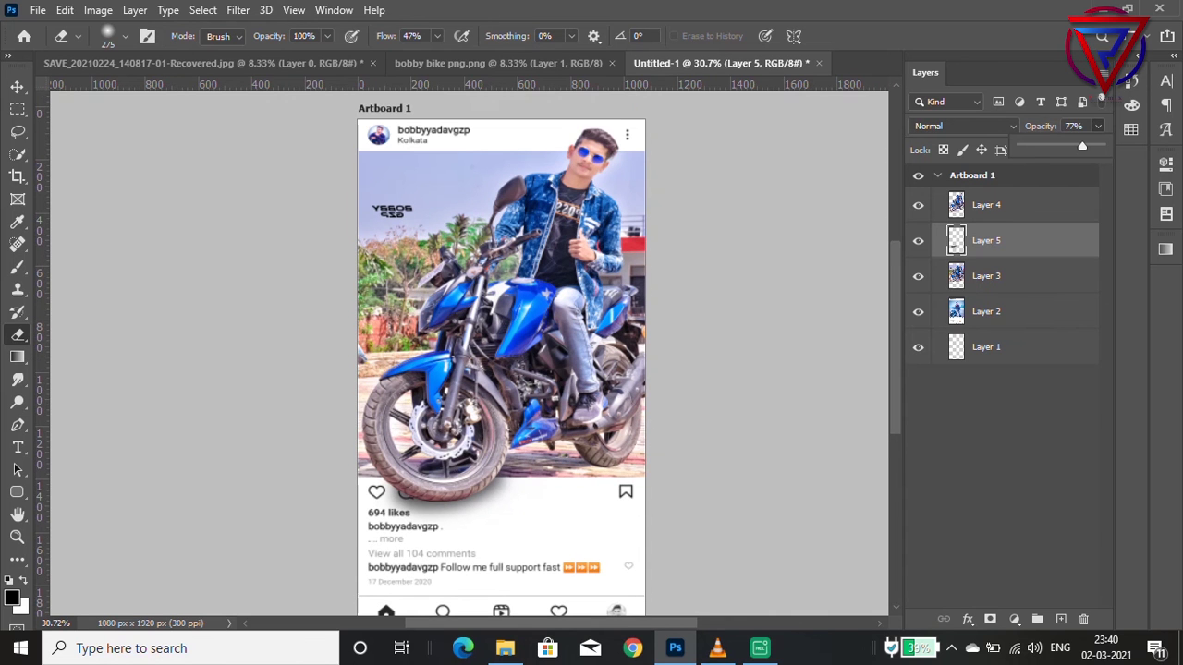